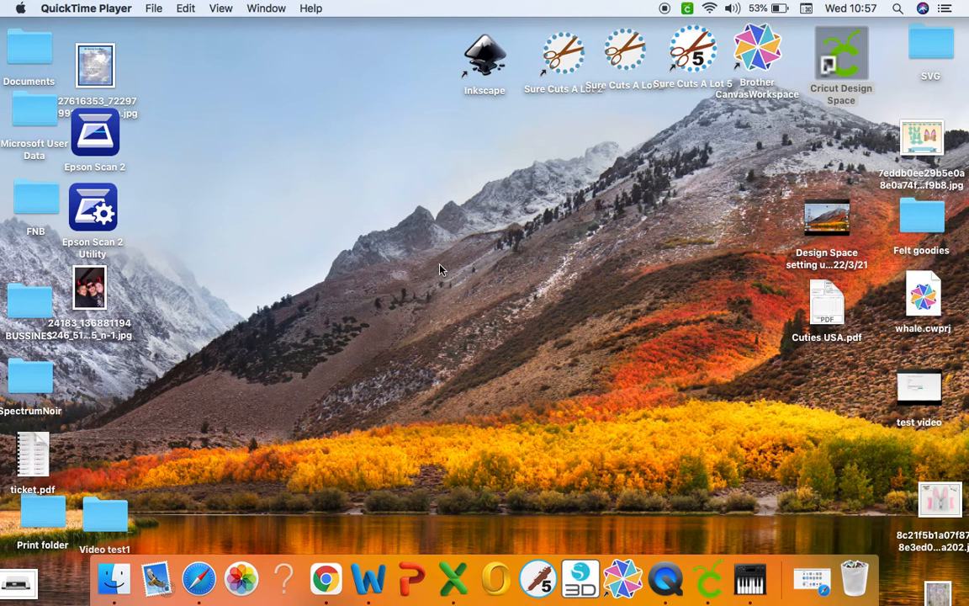
# Step: Switch to Chrome and search Google Images for "Octopus"
pyautogui.click(327, 581)
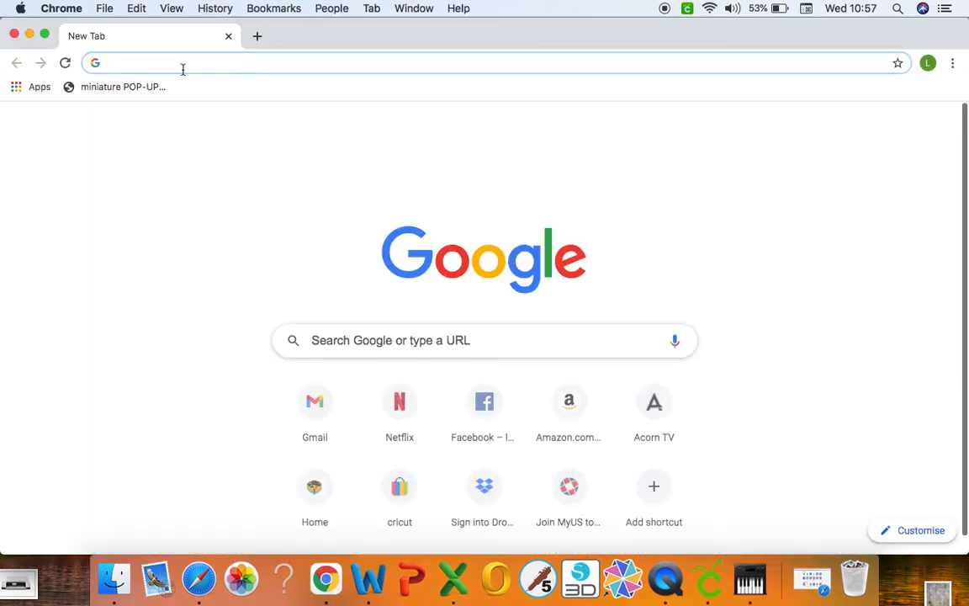
pyautogui.write('Octopus')
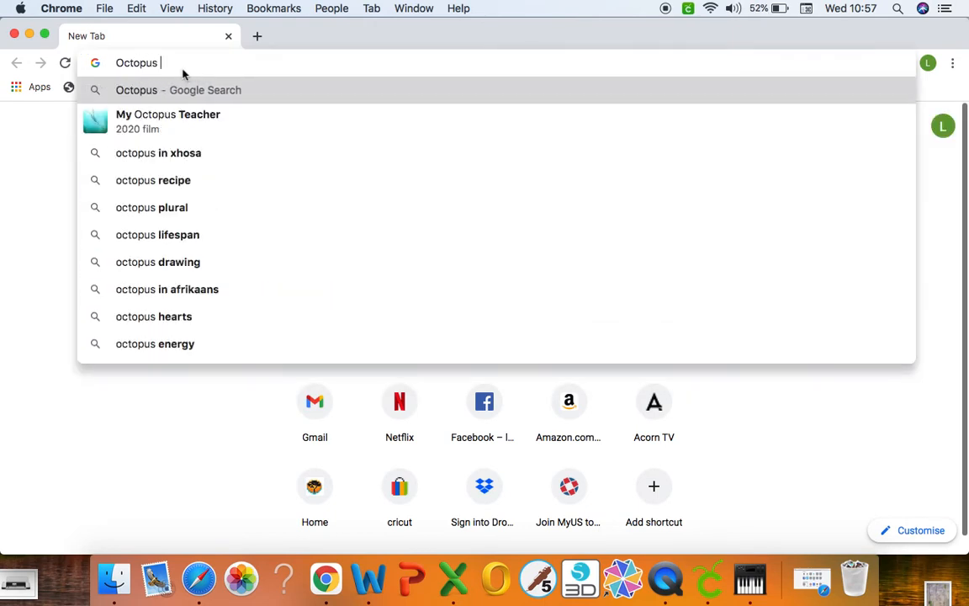
pyautogui.press('Return')
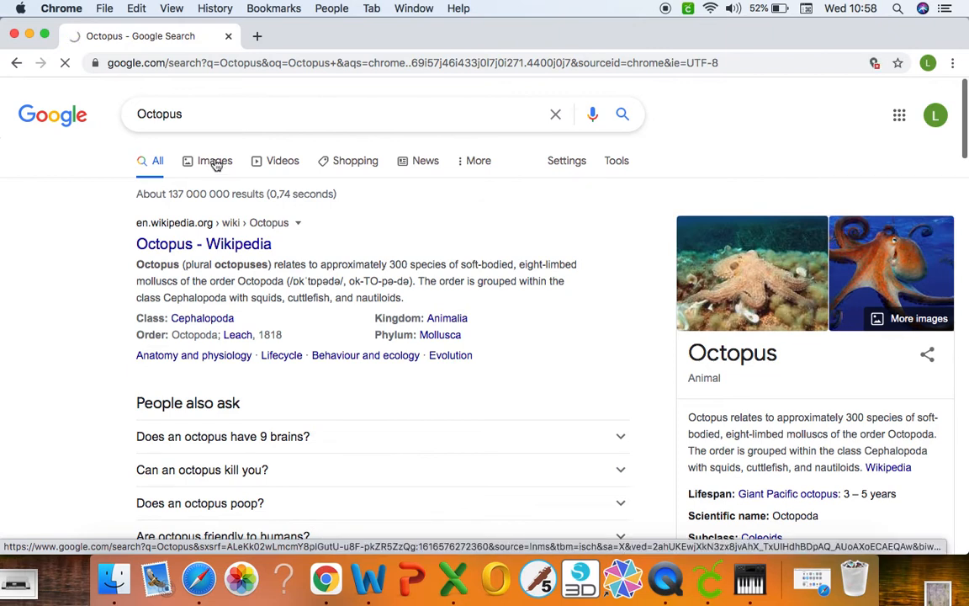
pyautogui.click(215, 165)
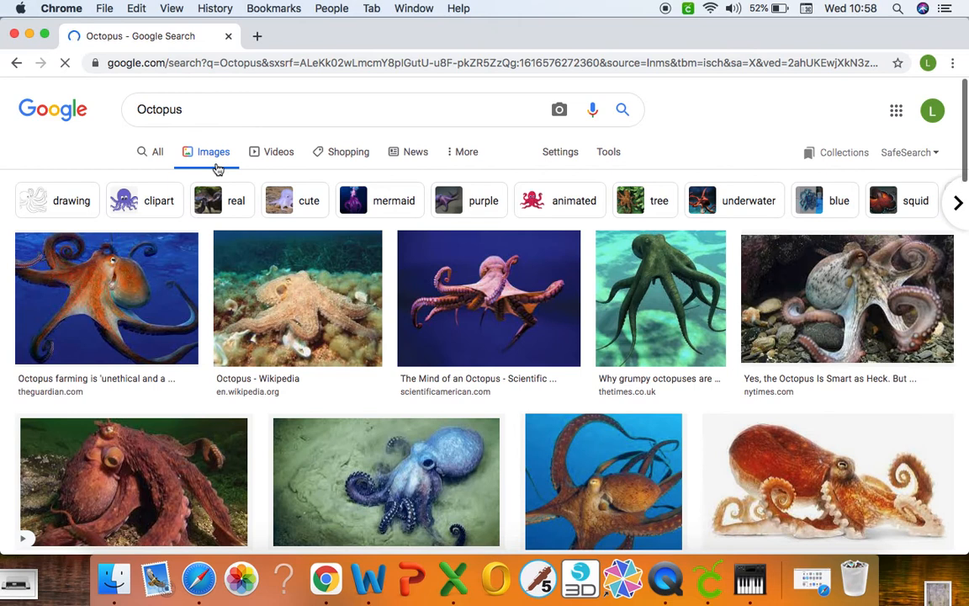
# Step: Refine the image search to "Octopus silhouette"
pyautogui.click(213, 114)
pyautogui.write('silh')
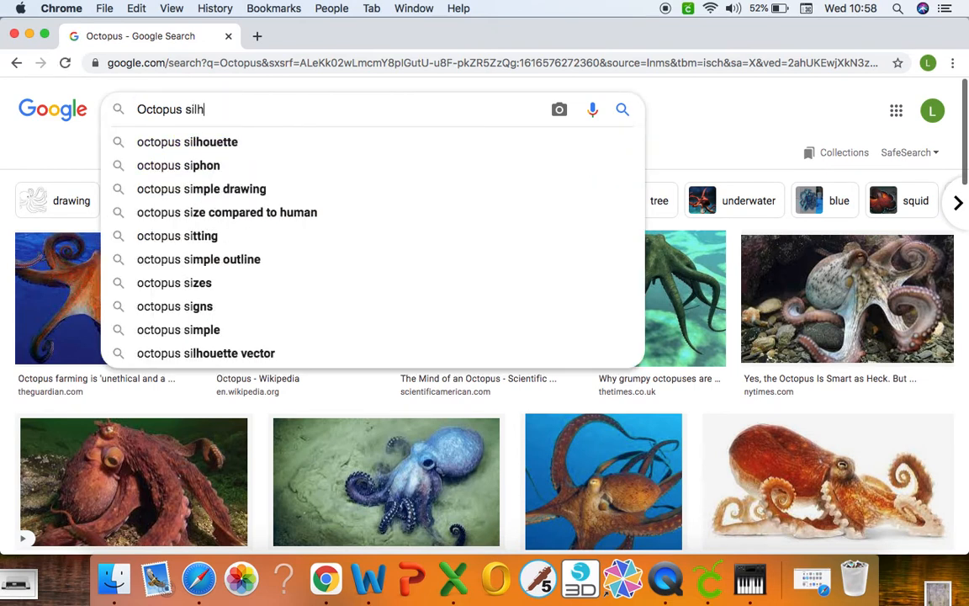
pyautogui.write('ouette')
pyautogui.press('Return')
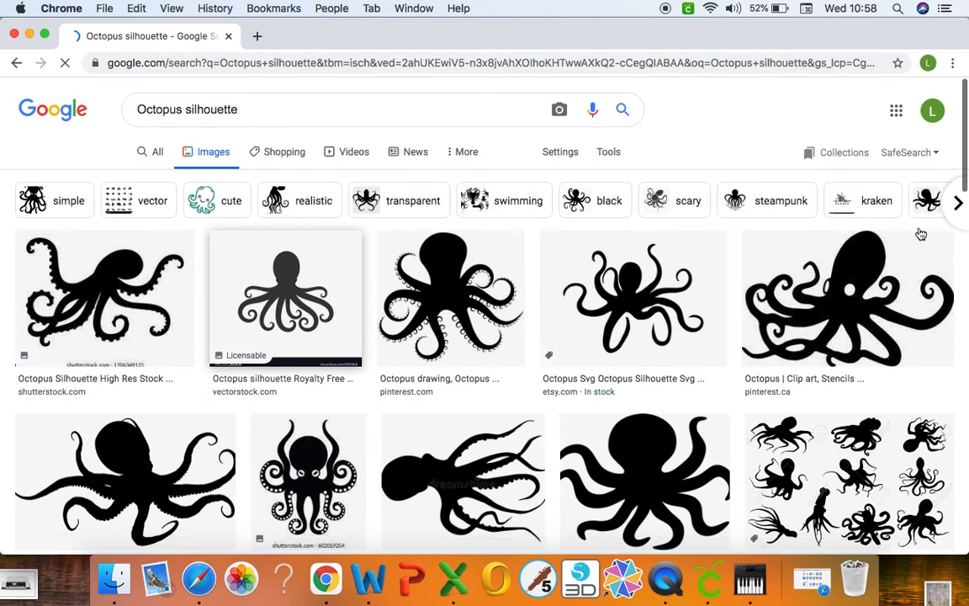
# Step: Save the pinterest.ca "Octopus | Clip art, Stencils" silhouette image to the desktop and close the browser window
pyautogui.click(841, 319)
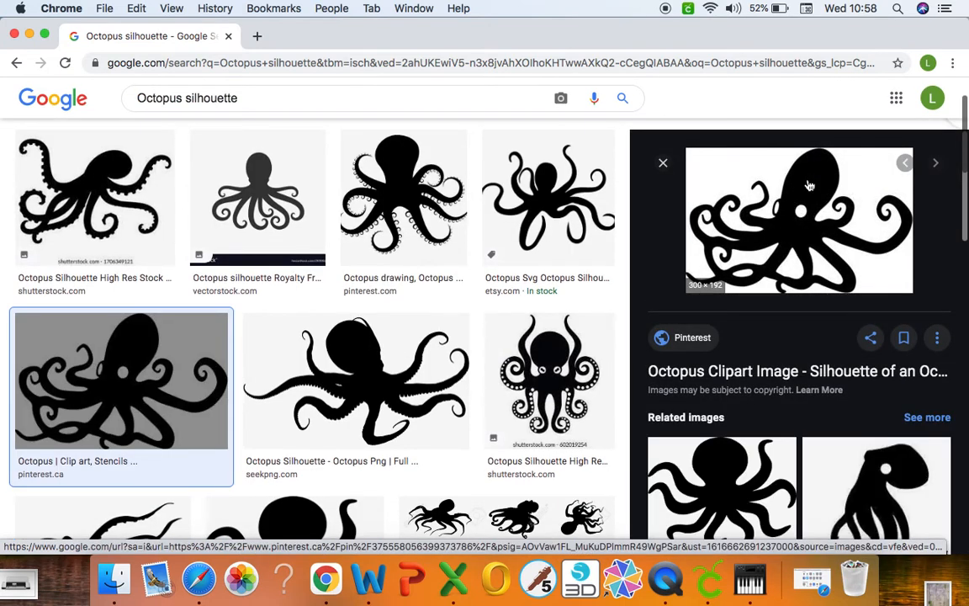
pyautogui.moveTo(806, 206); pyautogui.dragTo(960, 578)
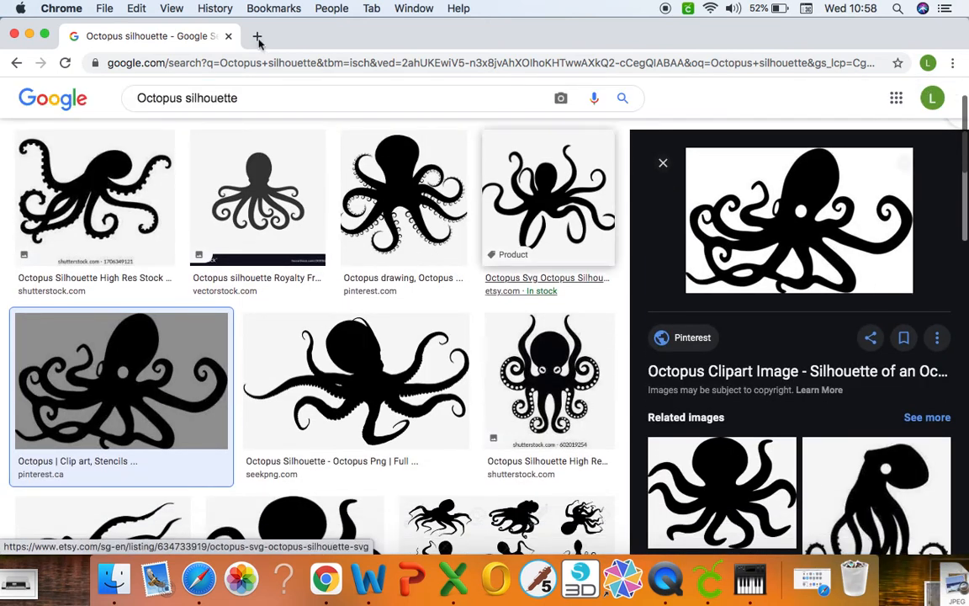
pyautogui.click(13, 34)
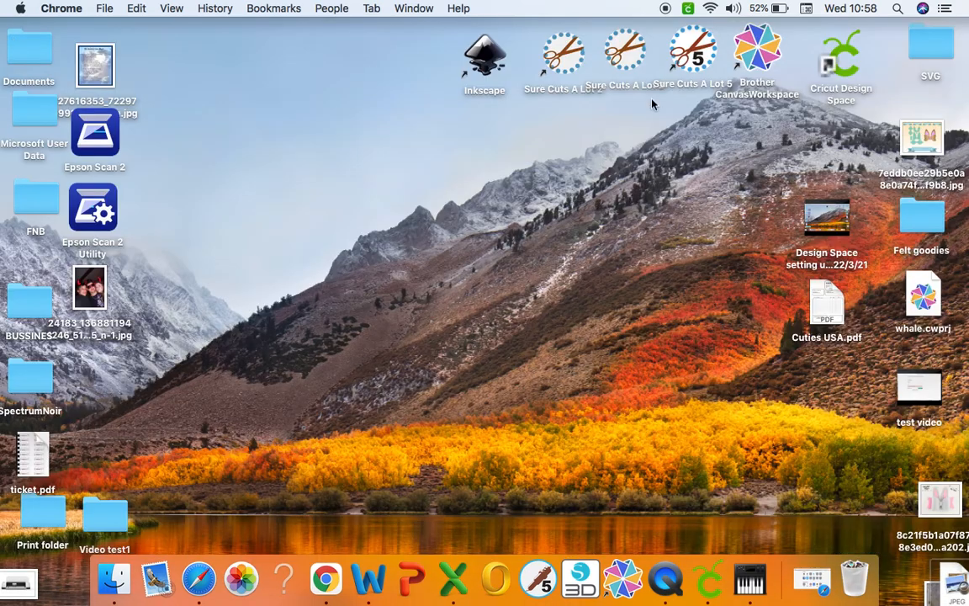
# Step: Switch to Cricut Design Space and start a new project
pyautogui.doubleClick(837, 60)
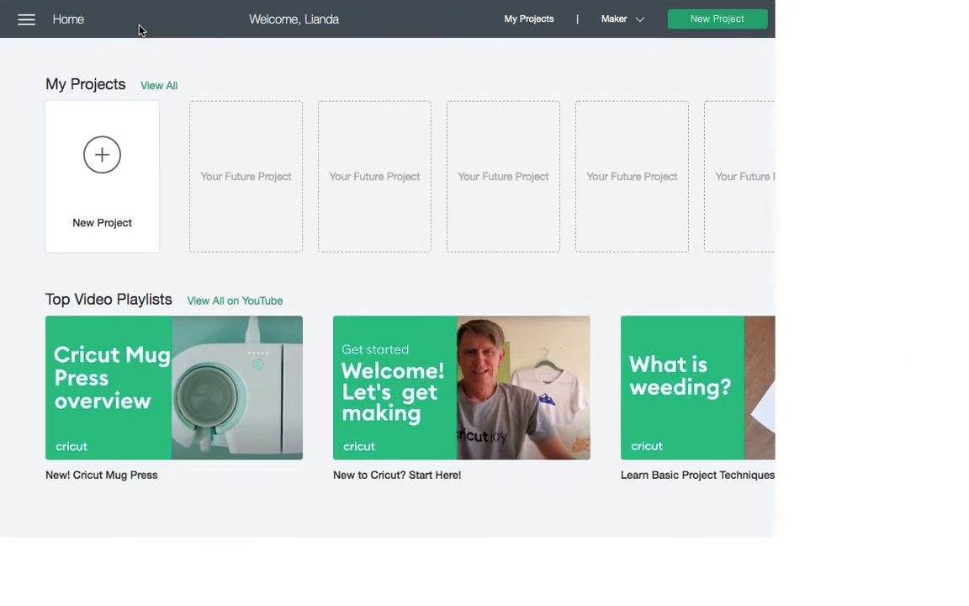
pyautogui.click(101, 157)
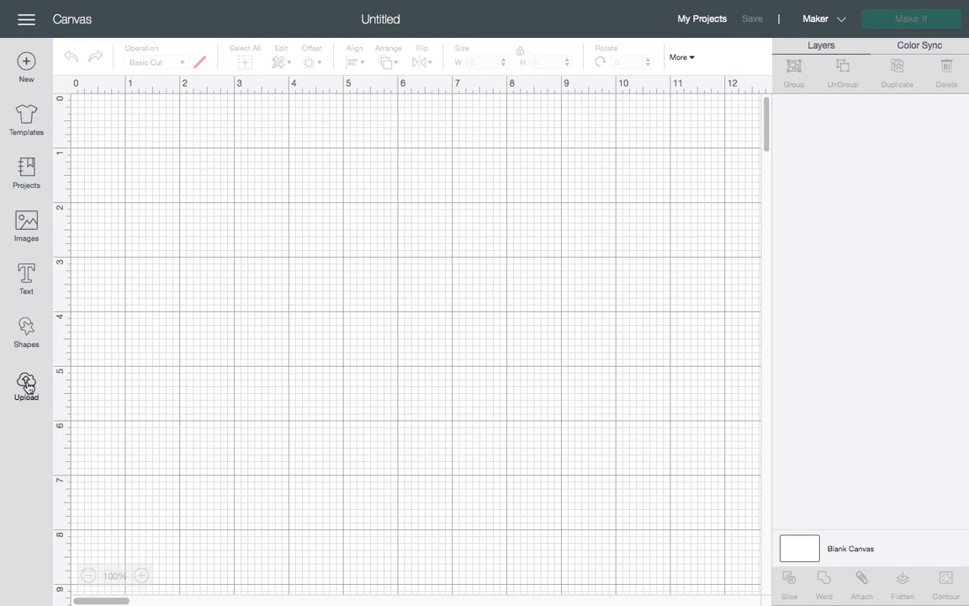
# Step: Upload the octopus silhouette JPG from the Desktop folder as an image
pyautogui.click(26, 386)
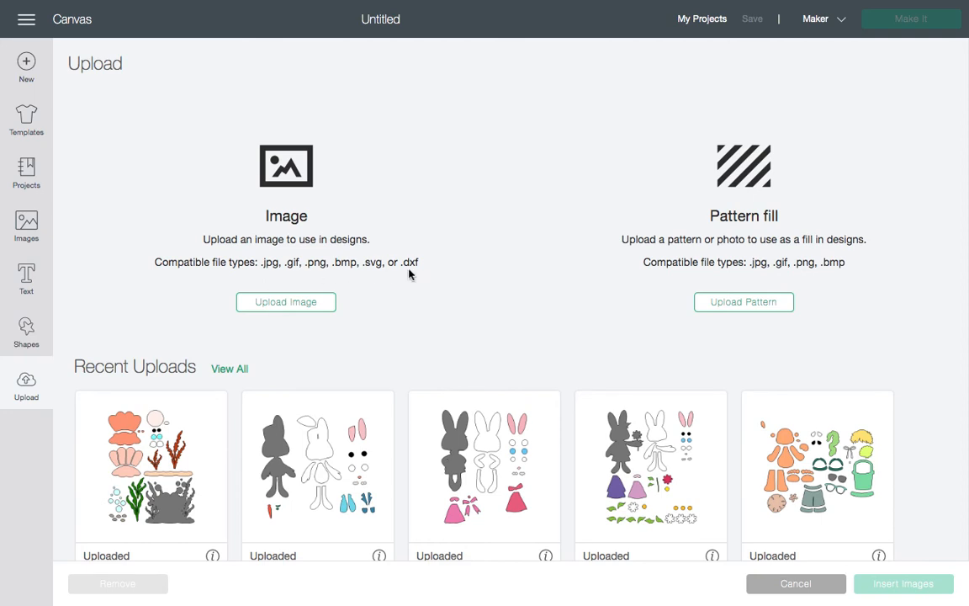
pyautogui.click(292, 308)
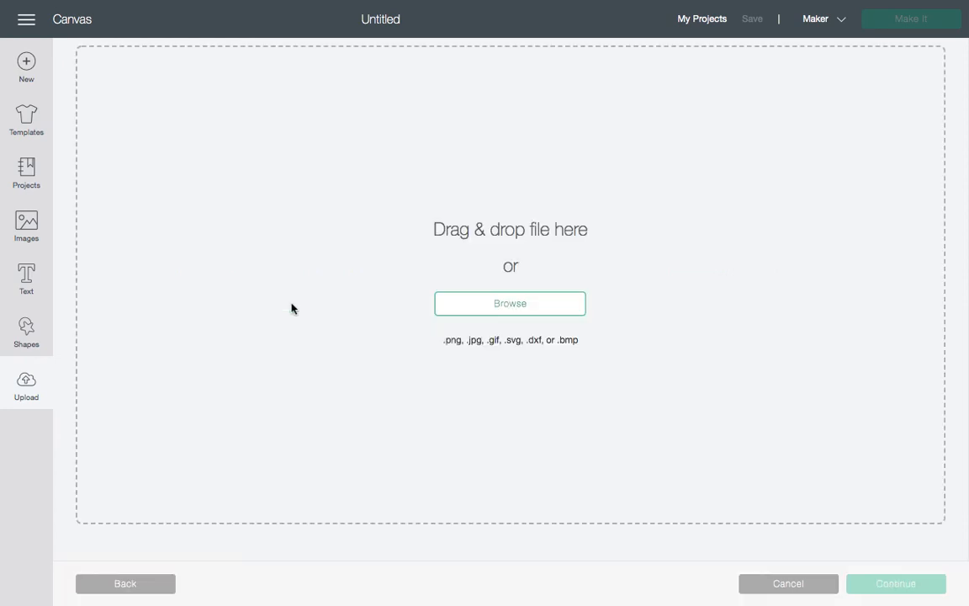
pyautogui.click(515, 308)
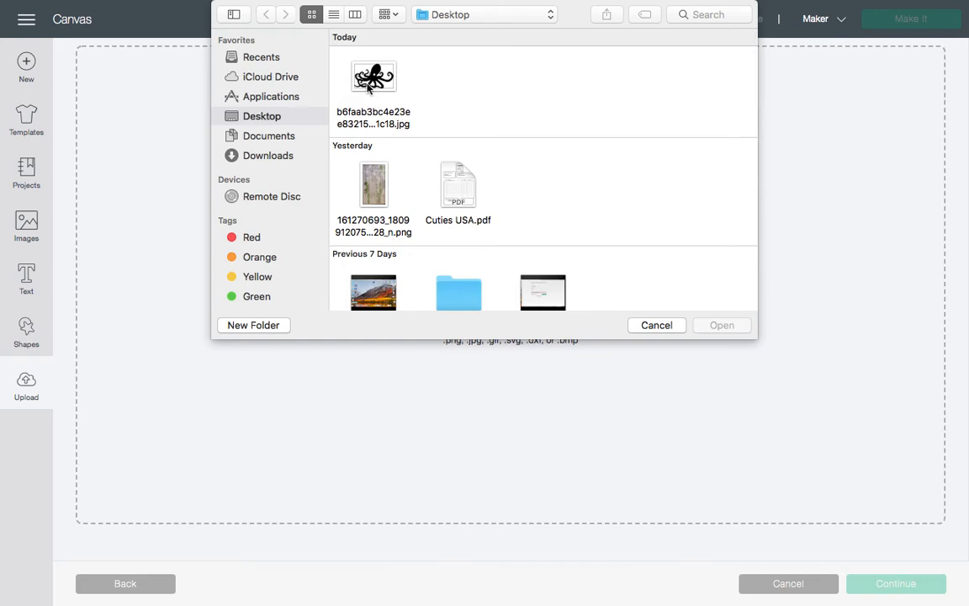
pyautogui.doubleClick(357, 92)
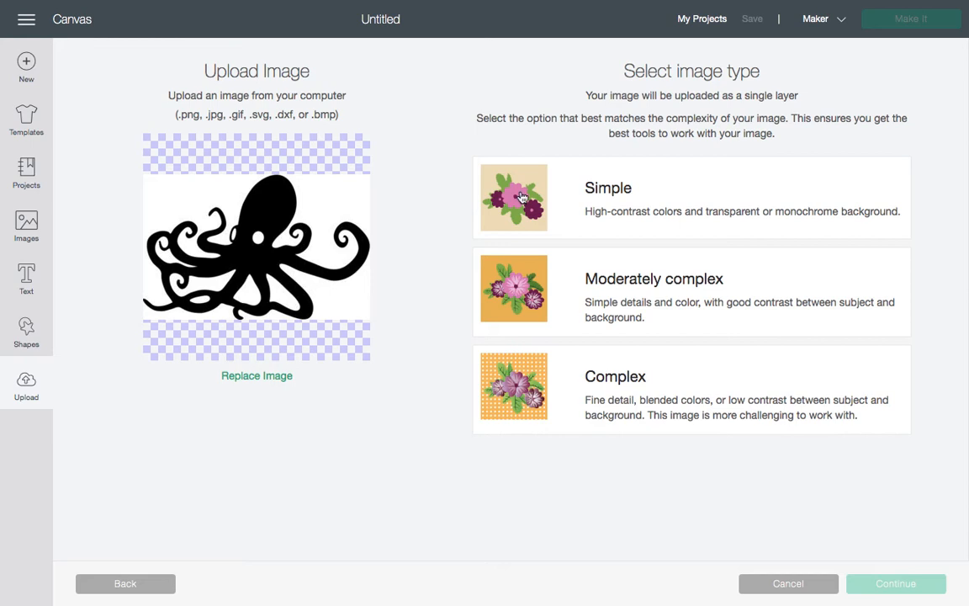
# Step: Try the Moderately complex and Complex image types, settle on Simple and continue to the background removal
pyautogui.click(476, 179)
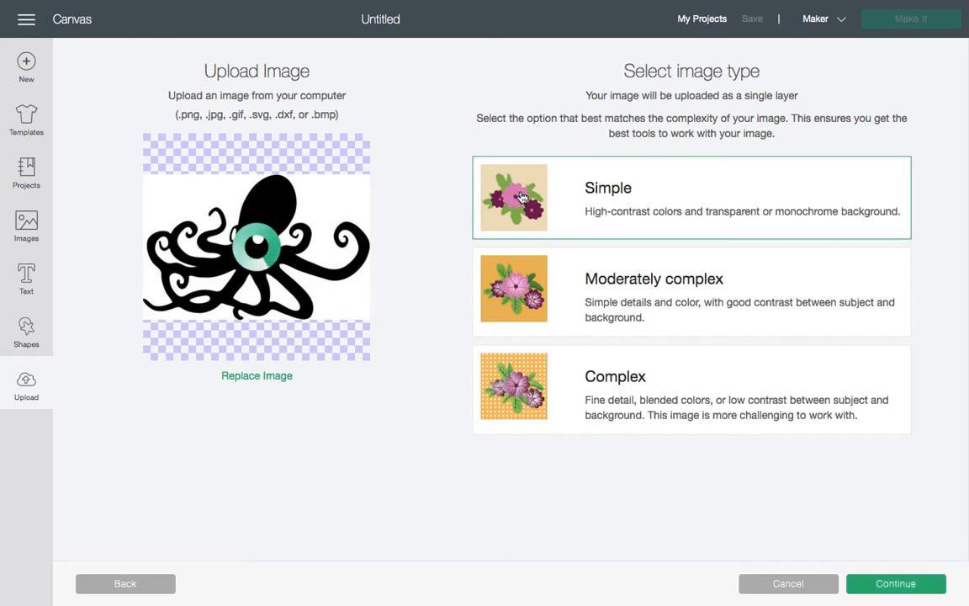
pyautogui.click(520, 291)
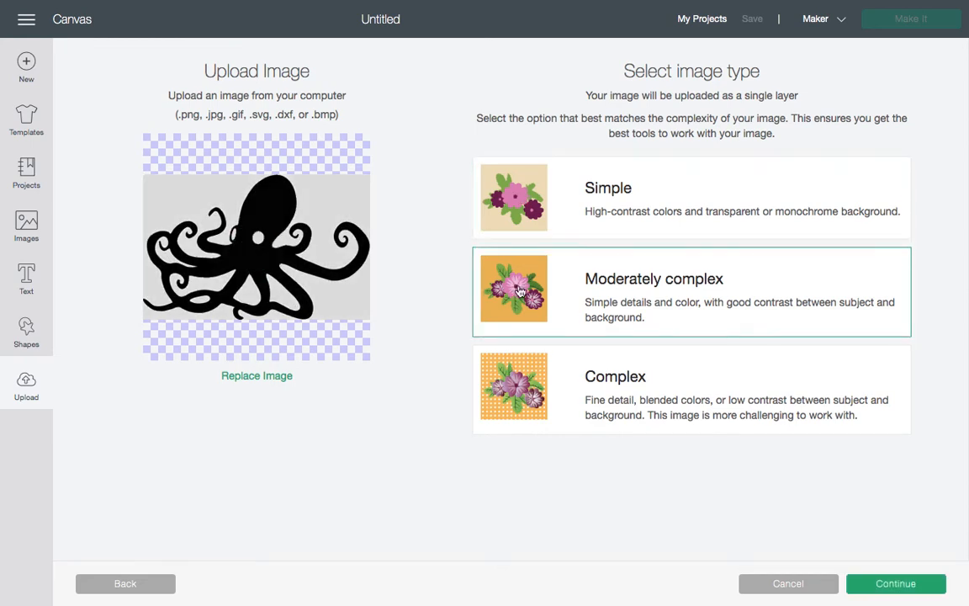
pyautogui.click(517, 403)
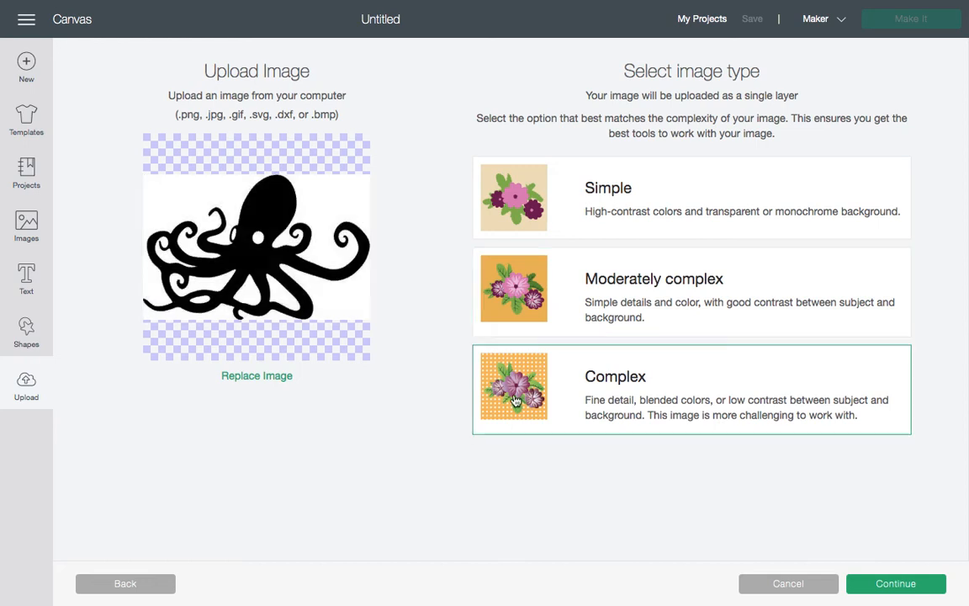
pyautogui.click(520, 214)
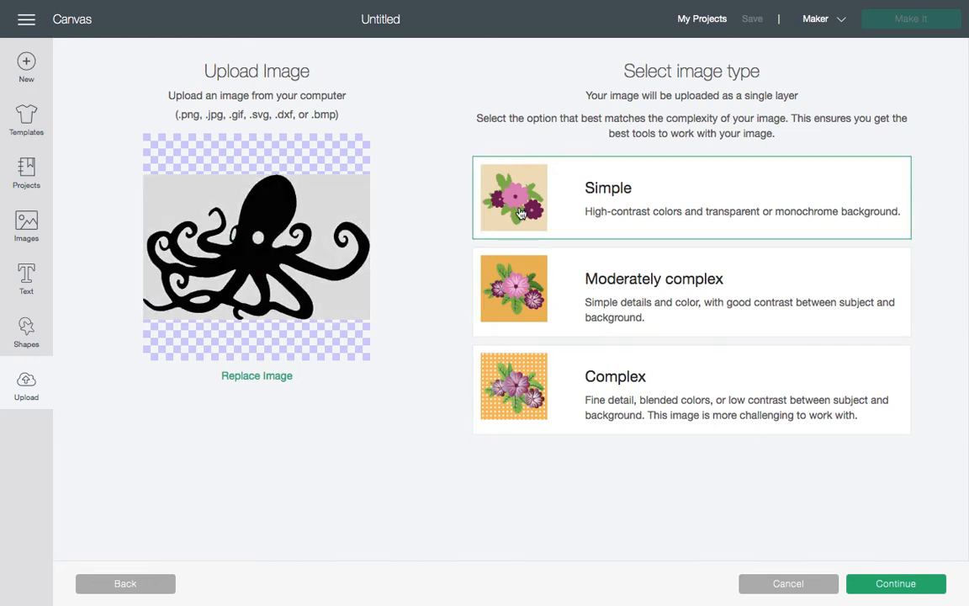
pyautogui.click(892, 588)
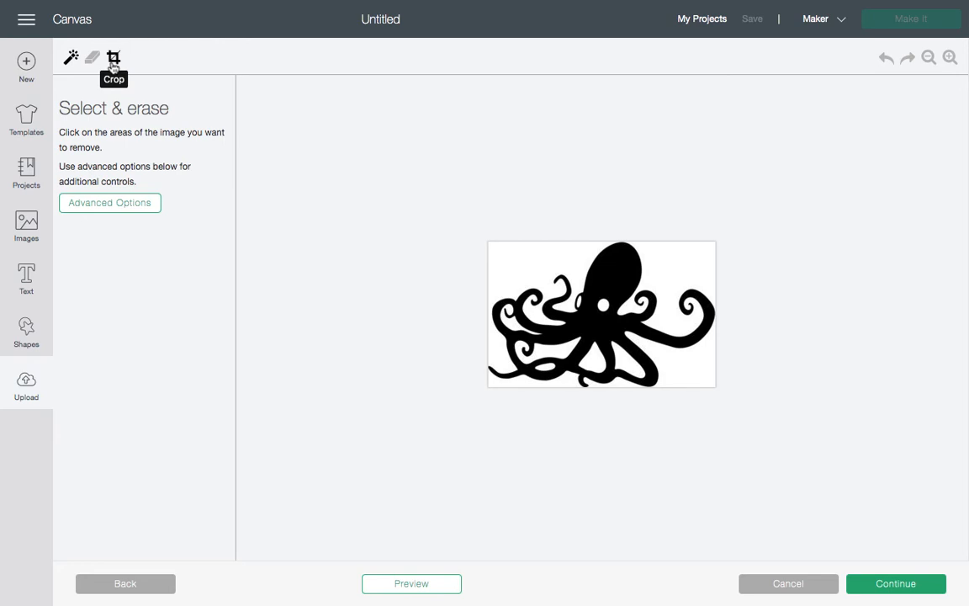
# Step: Erase all white background areas around the octopus and between its tentacles, including the eye, and preview the cut image
pyautogui.click(950, 58)
pyautogui.click(951, 58)
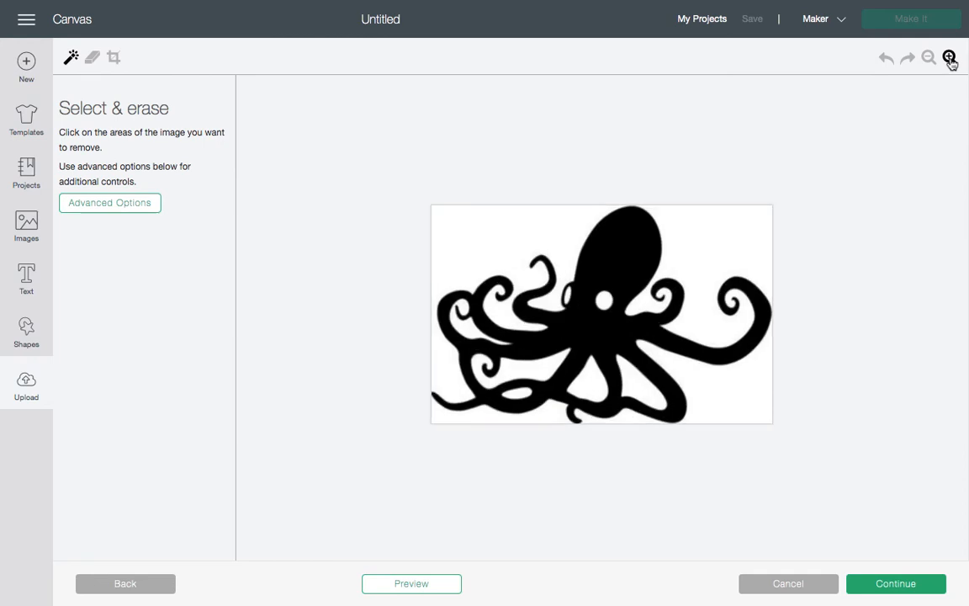
pyautogui.click(950, 58)
pyautogui.click(950, 57)
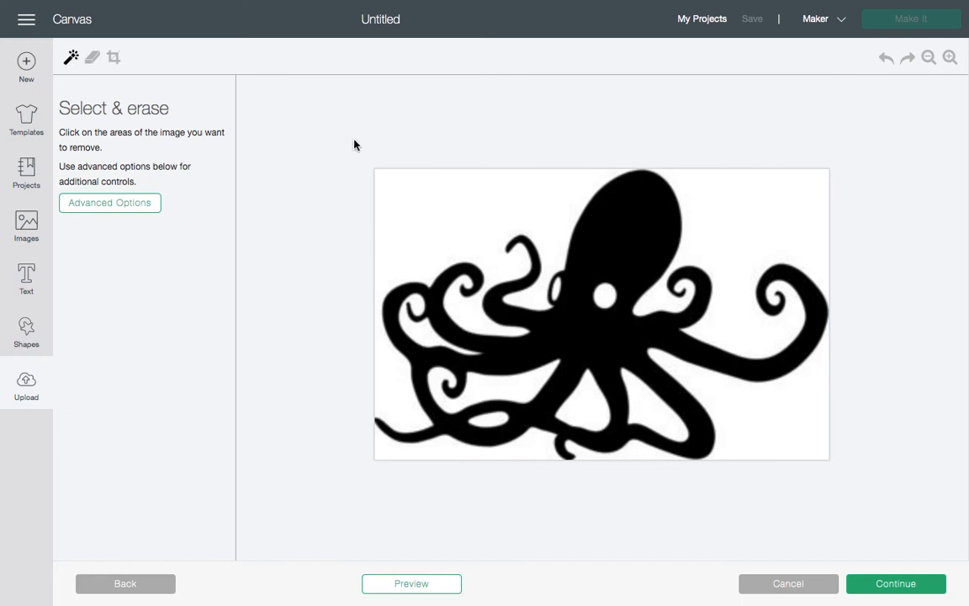
pyautogui.click(429, 198)
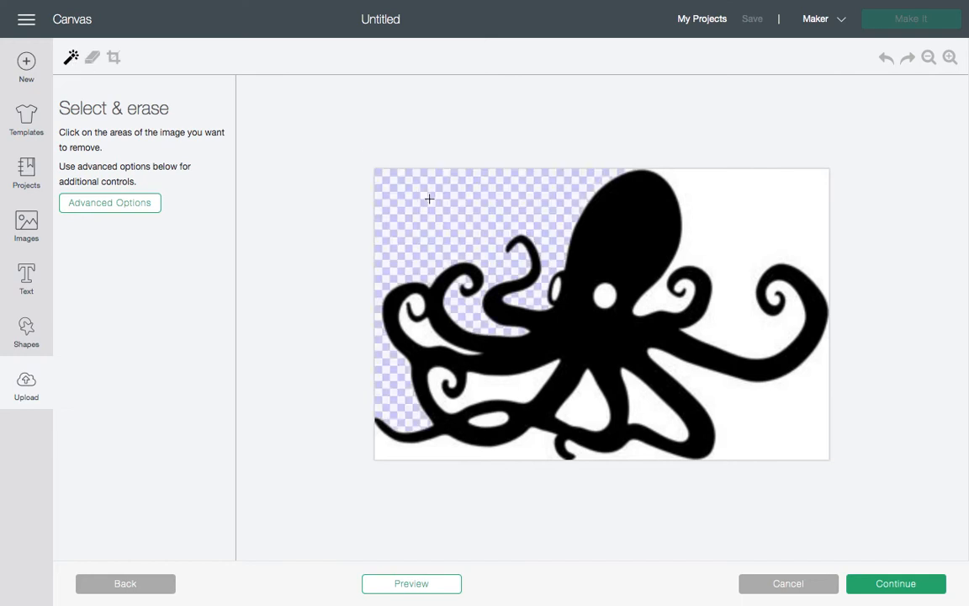
pyautogui.click(417, 328)
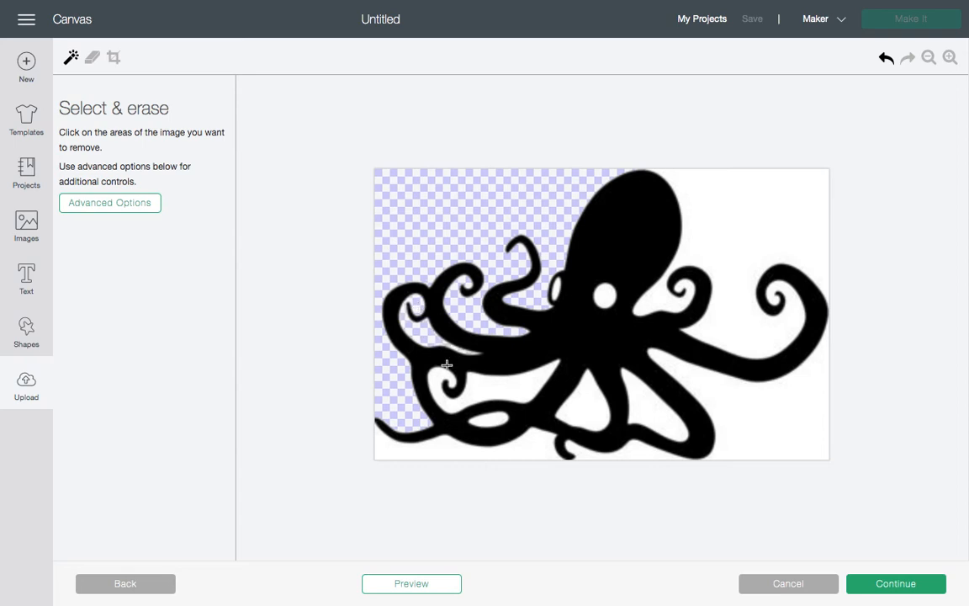
pyautogui.click(502, 390)
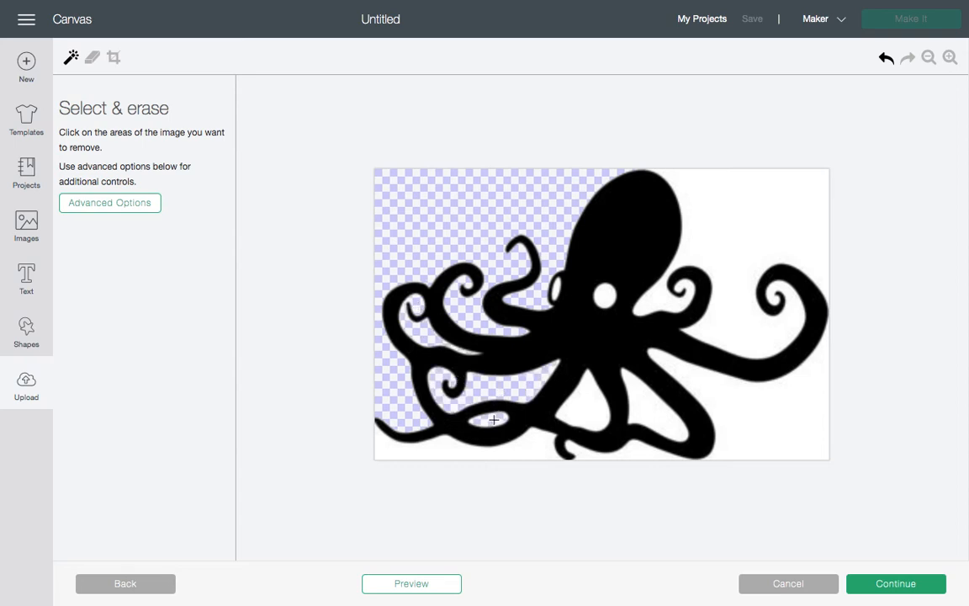
pyautogui.click(452, 451)
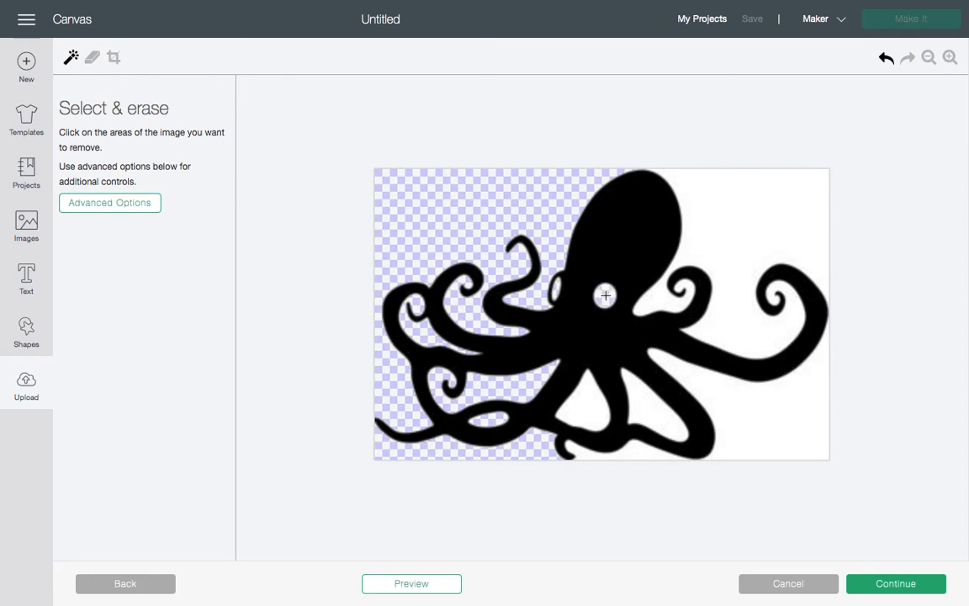
pyautogui.click(586, 397)
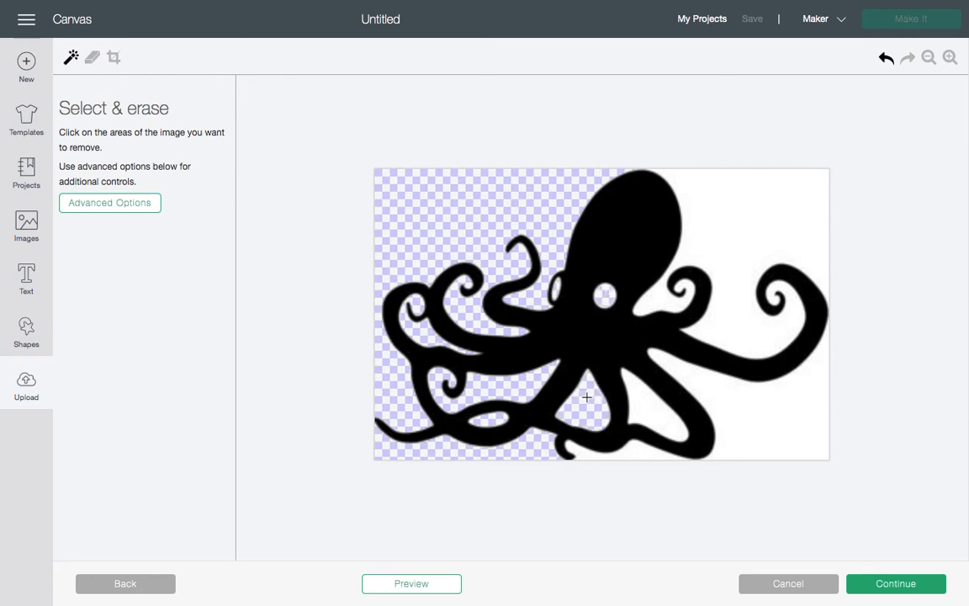
pyautogui.click(638, 452)
pyautogui.click(779, 421)
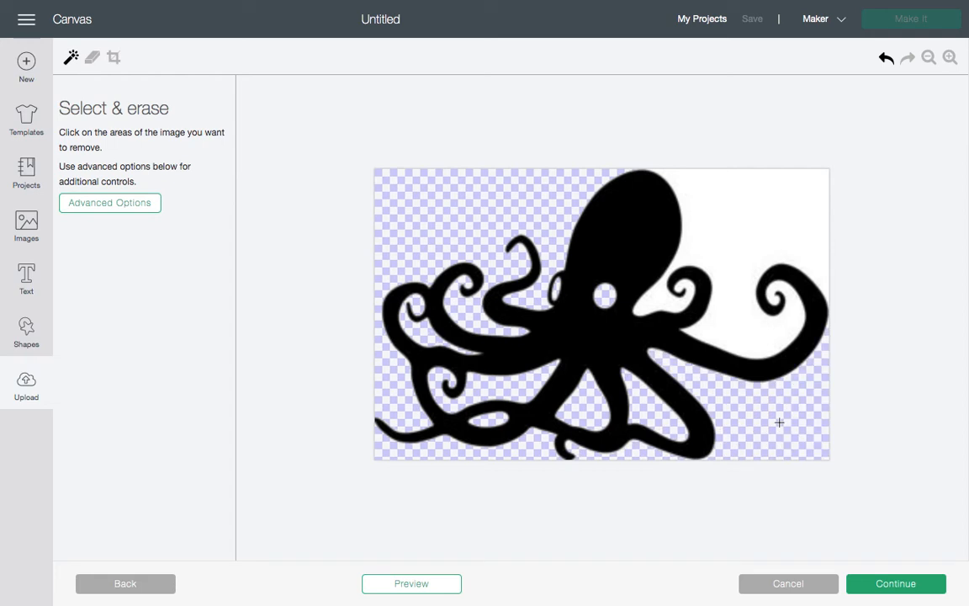
pyautogui.click(746, 300)
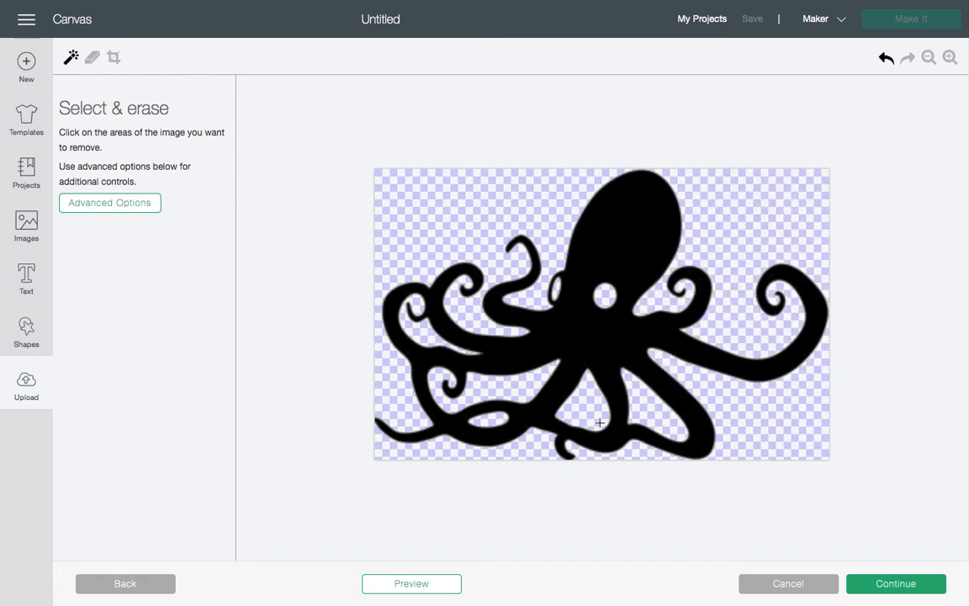
pyautogui.click(410, 588)
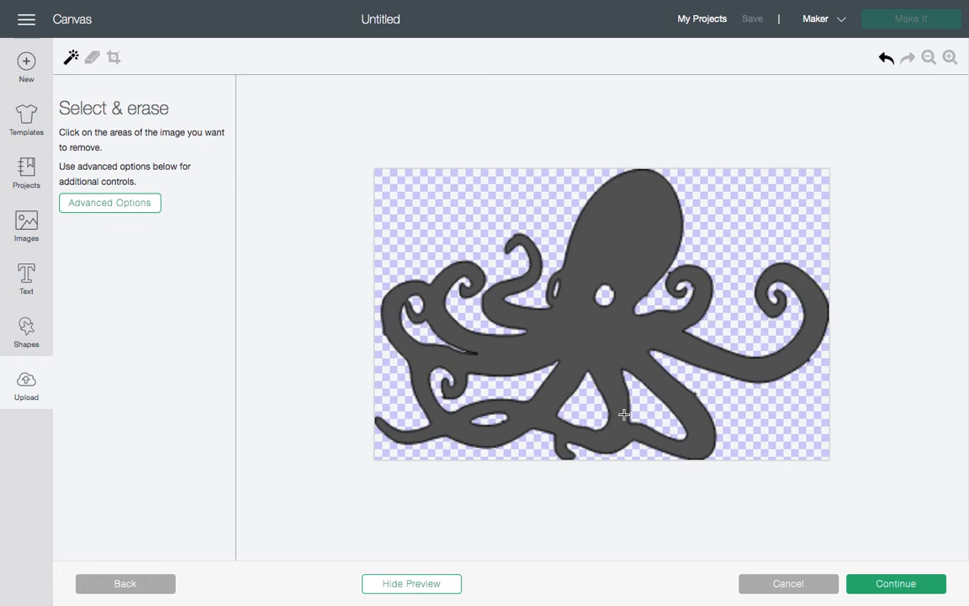
# Step: Set the advanced options to reduce colors to 2 with a color tolerance of 15, and preview the cut image again
pyautogui.click(116, 210)
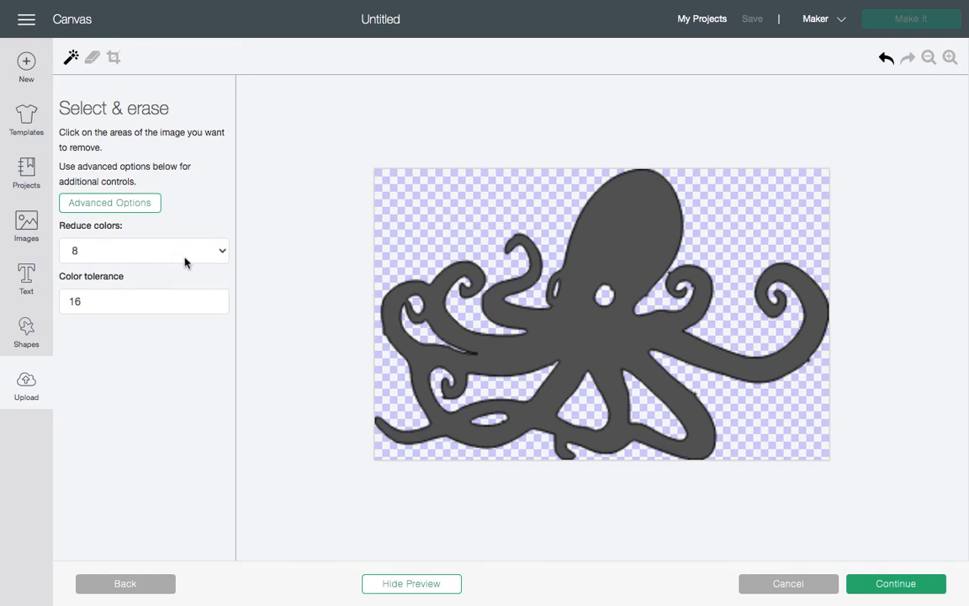
pyautogui.click(217, 252)
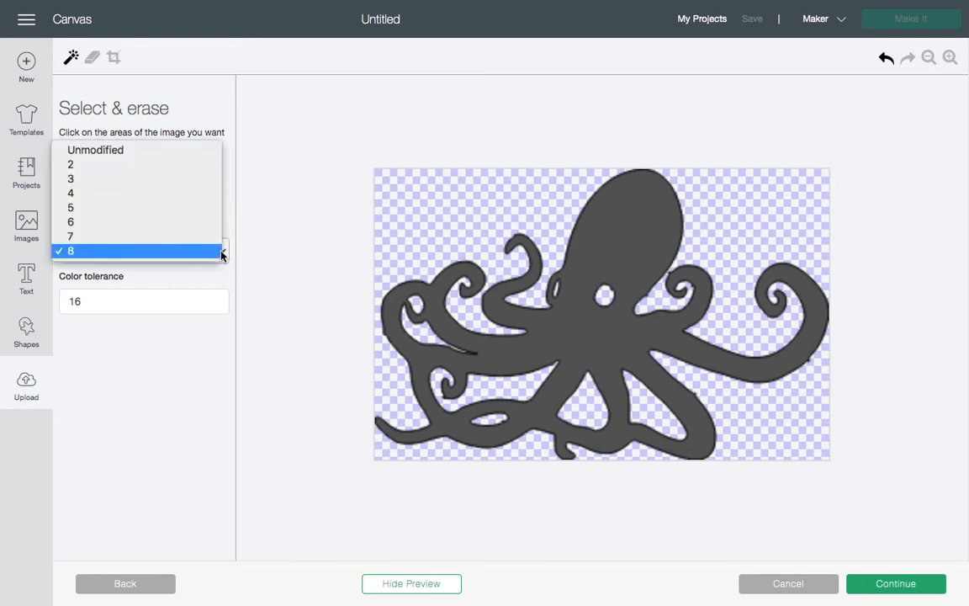
pyautogui.click(176, 165)
pyautogui.click(214, 304)
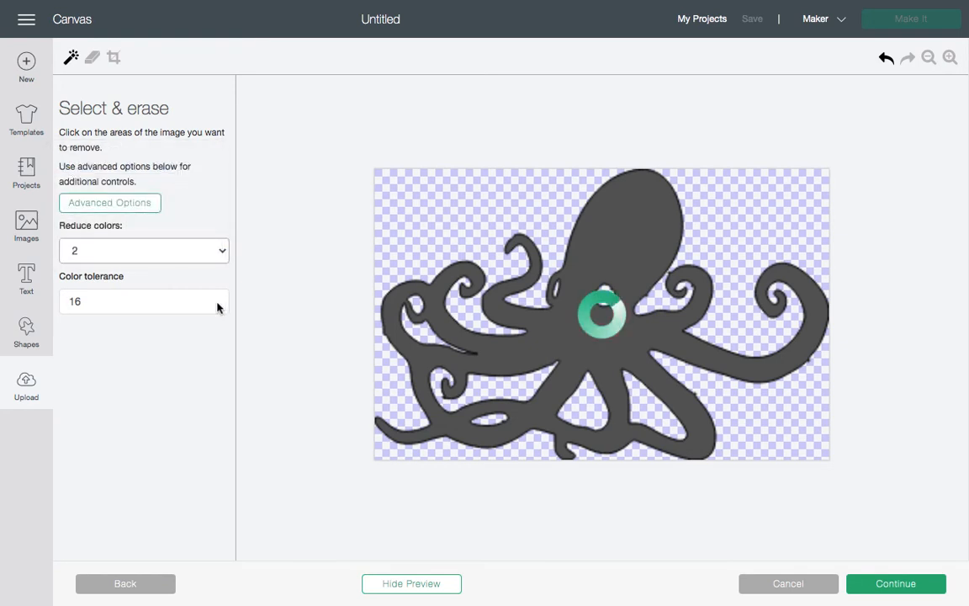
pyautogui.click(420, 589)
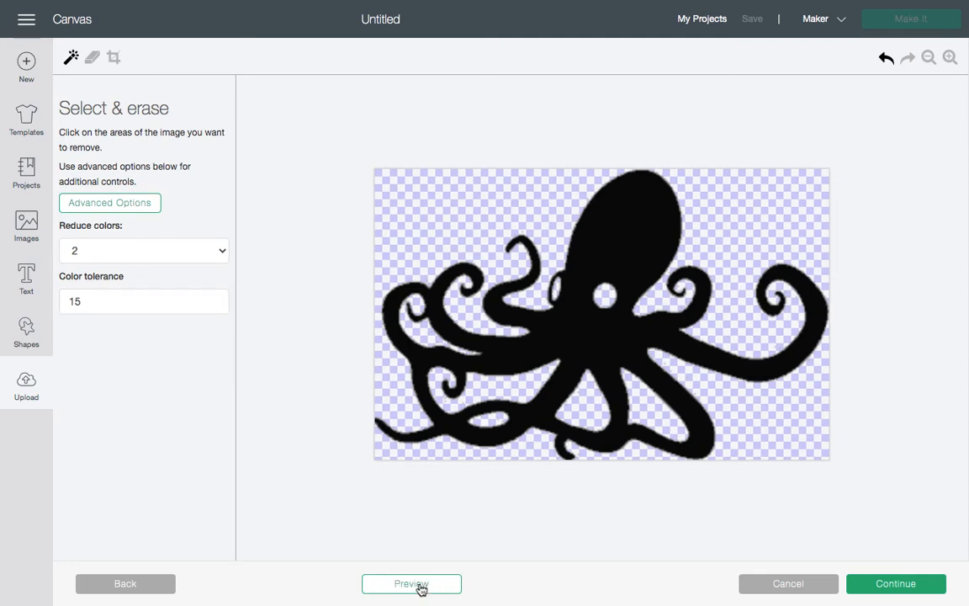
pyautogui.click(420, 589)
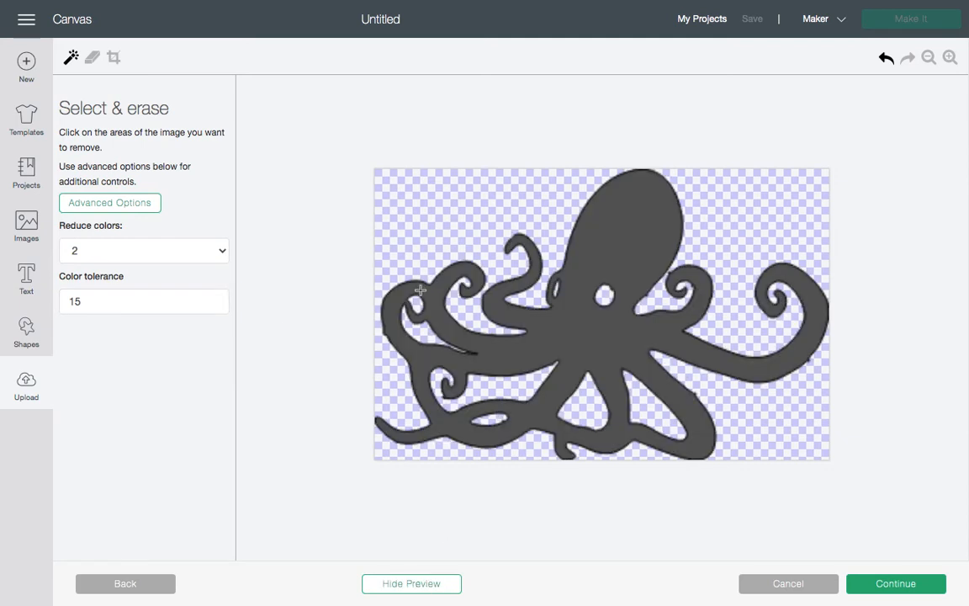
# Step: Set the color tolerance to 75 and preview the cut image
pyautogui.click(127, 302)
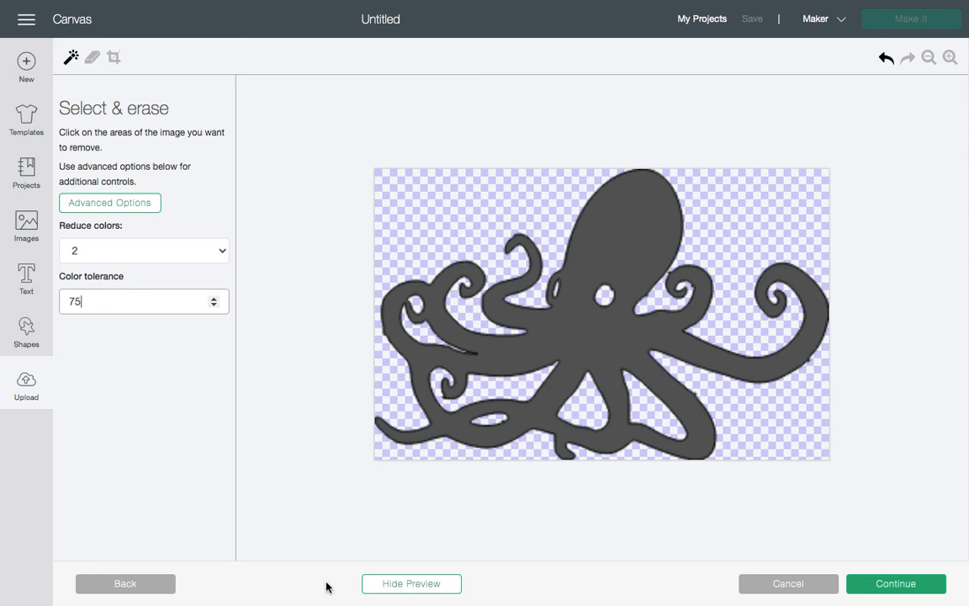
pyautogui.click(422, 583)
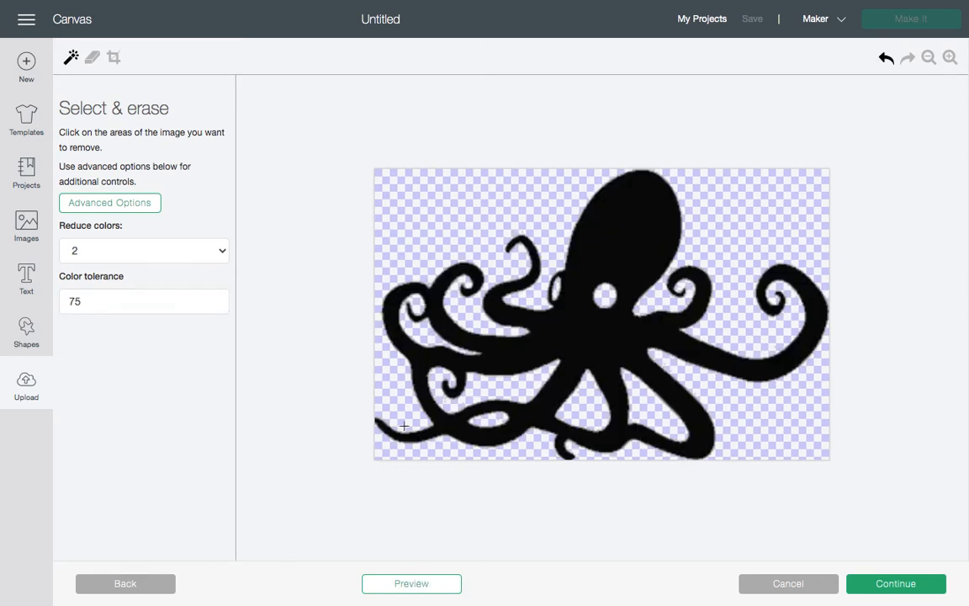
pyautogui.click(425, 586)
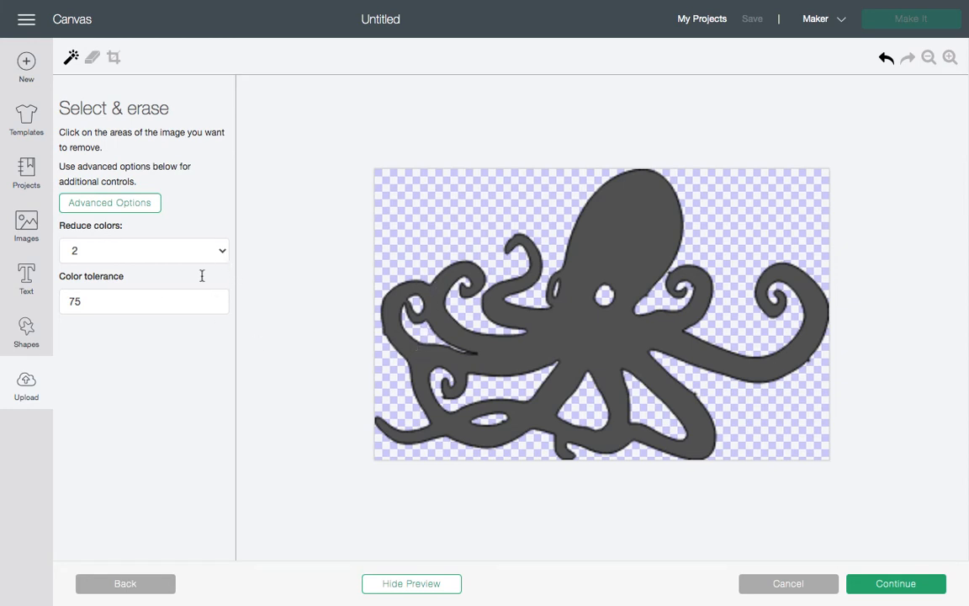
# Step: Set the color tolerance to 78 and preview the enlarged octopus cut image
pyautogui.click(213, 300)
pyautogui.click(214, 300)
pyautogui.click(214, 300)
pyautogui.click(407, 587)
pyautogui.click(407, 589)
pyautogui.click(951, 63)
pyautogui.click(951, 63)
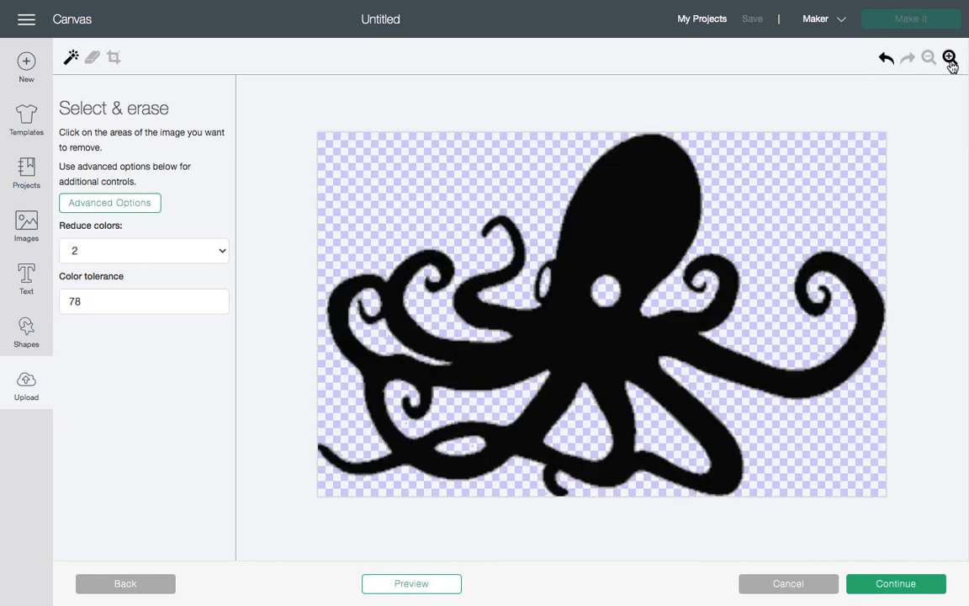
pyautogui.click(951, 62)
pyautogui.click(951, 62)
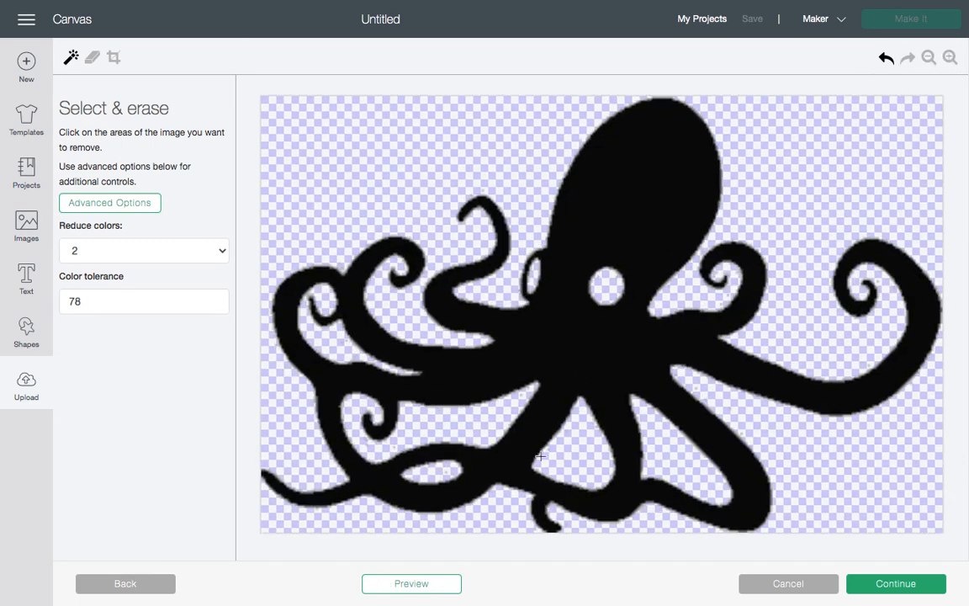
pyautogui.click(419, 583)
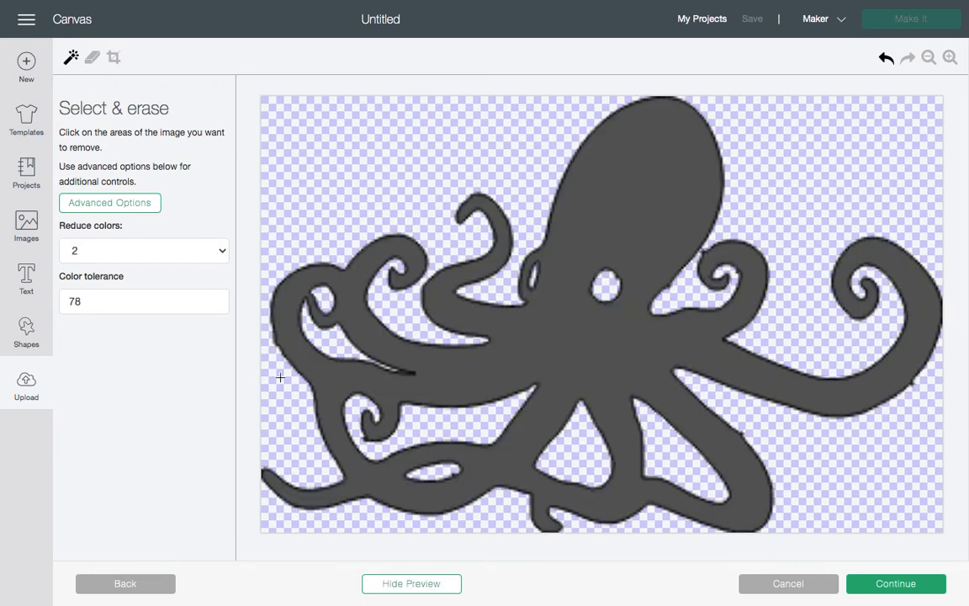
# Step: With the smallest eraser, clean up the outer edge of the leftmost tentacle and the bump on the lower right tentacle, checking the cut preview
pyautogui.click(92, 59)
pyautogui.moveTo(101, 212); pyautogui.dragTo(83, 214)
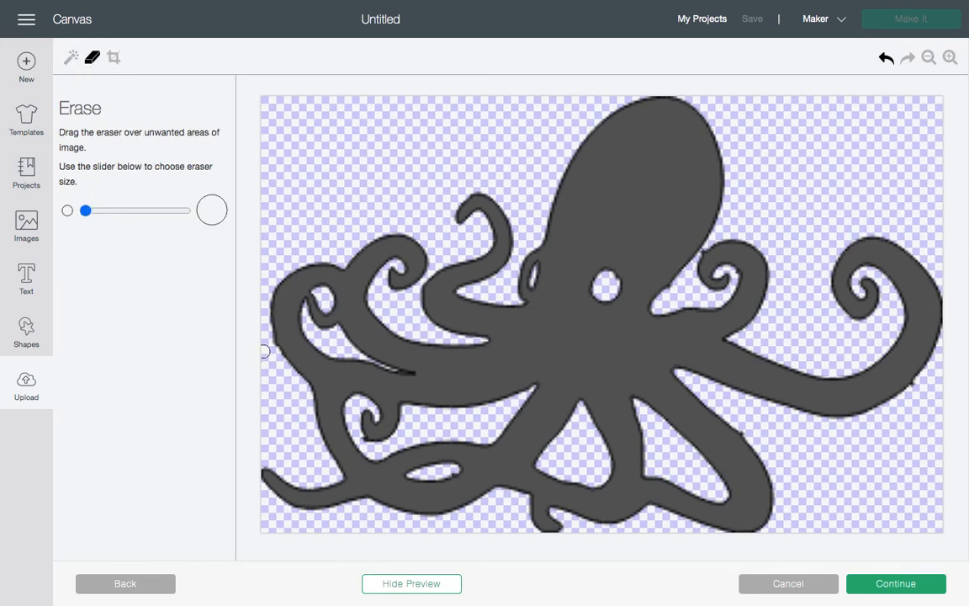
pyautogui.moveTo(267, 340)
pyautogui.mouseDown()
pyautogui.moveTo(272, 350)
pyautogui.moveTo(262, 305)
pyautogui.mouseUp()
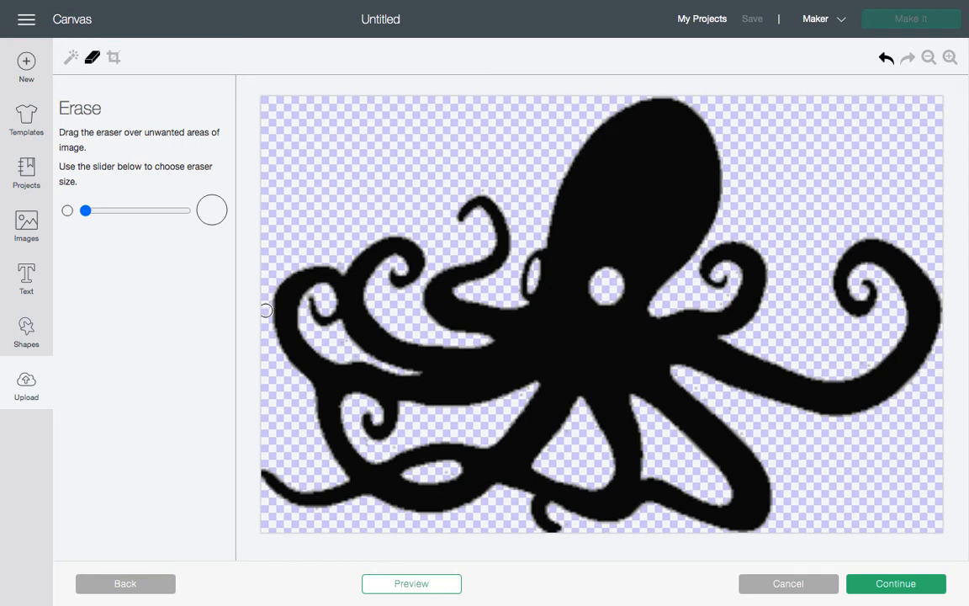
pyautogui.moveTo(266, 312); pyautogui.dragTo(360, 505)
pyautogui.click(424, 584)
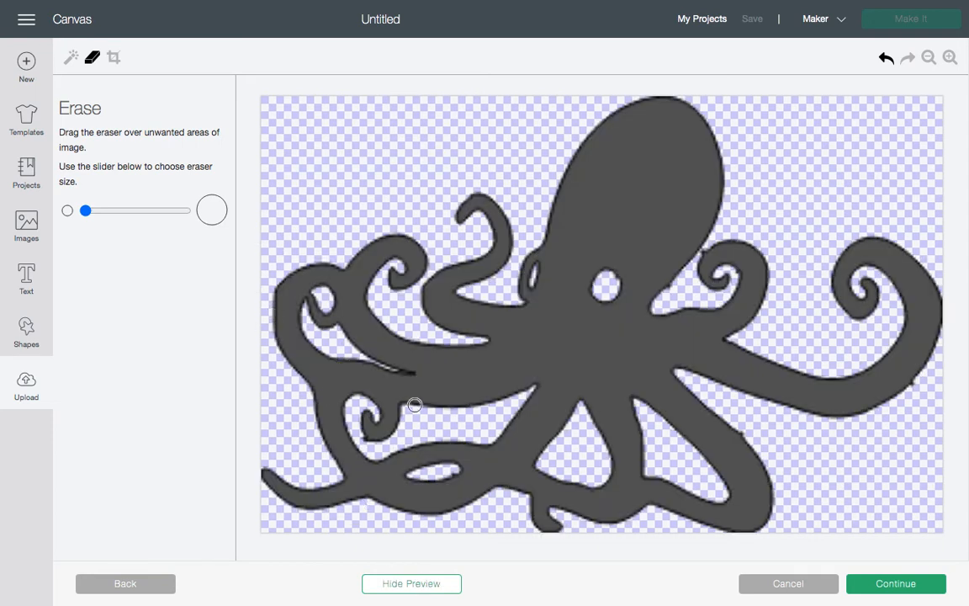
pyautogui.click(747, 428)
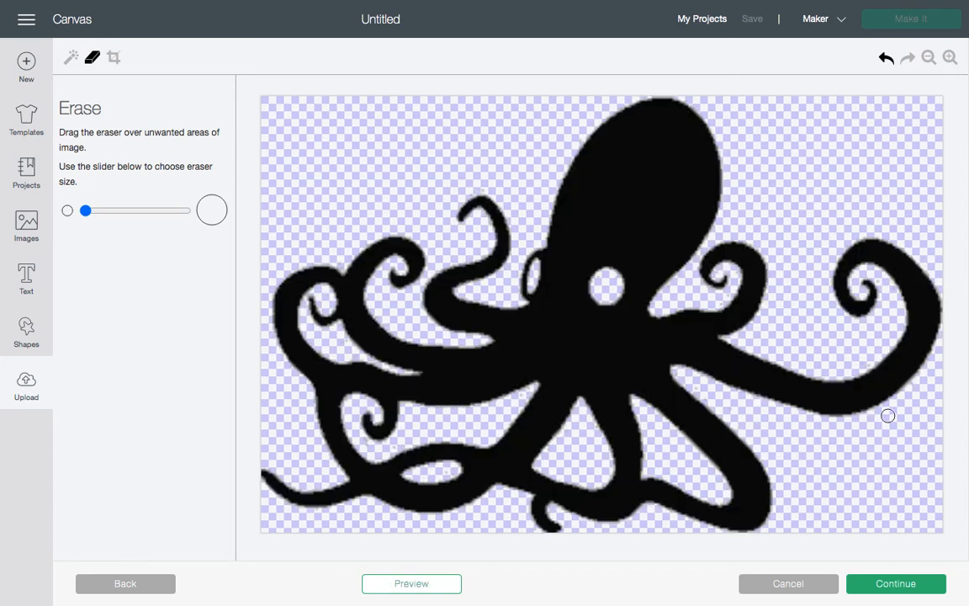
pyautogui.click(434, 587)
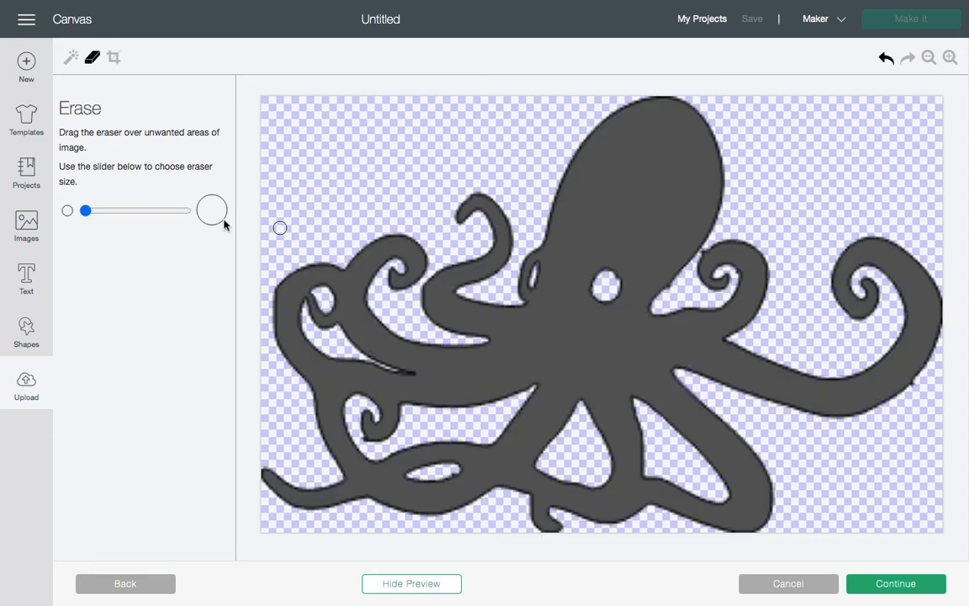
# Step: Enlarge the eraser slightly, round out the octopus's eye hole with it and preview the cut image
pyautogui.moveTo(87, 212); pyautogui.dragTo(99, 215)
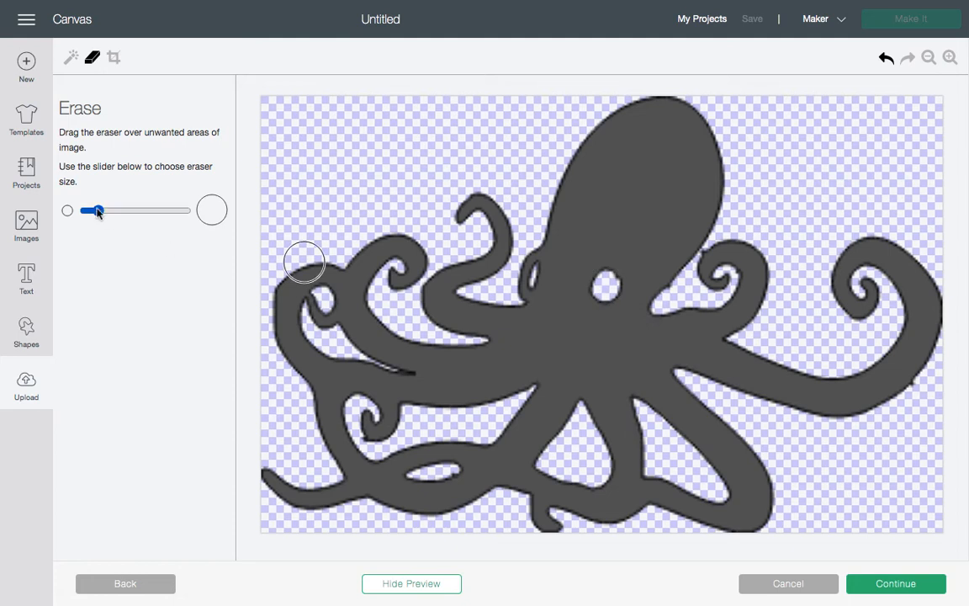
pyautogui.moveTo(99, 215); pyautogui.dragTo(90, 213)
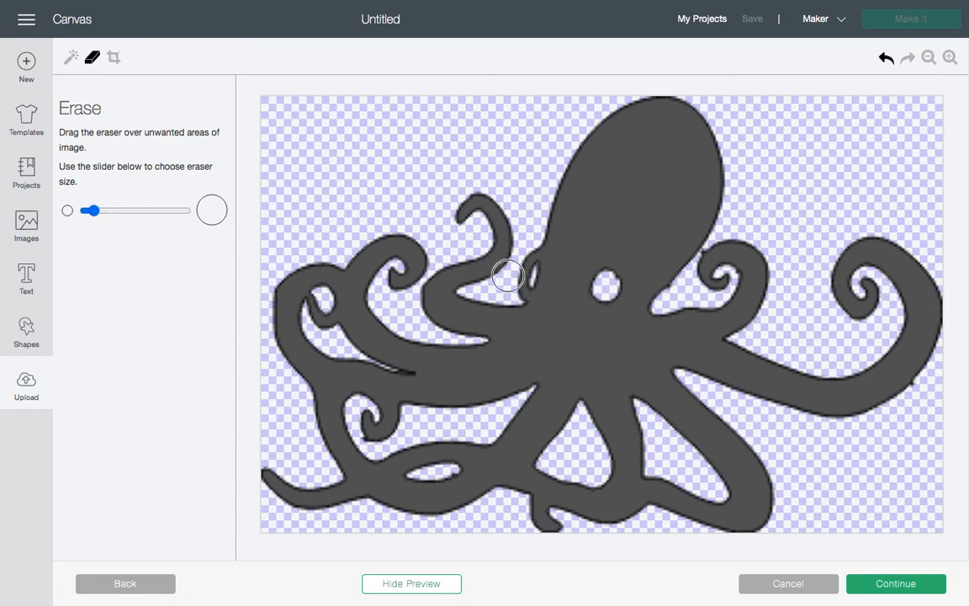
pyautogui.click(605, 285)
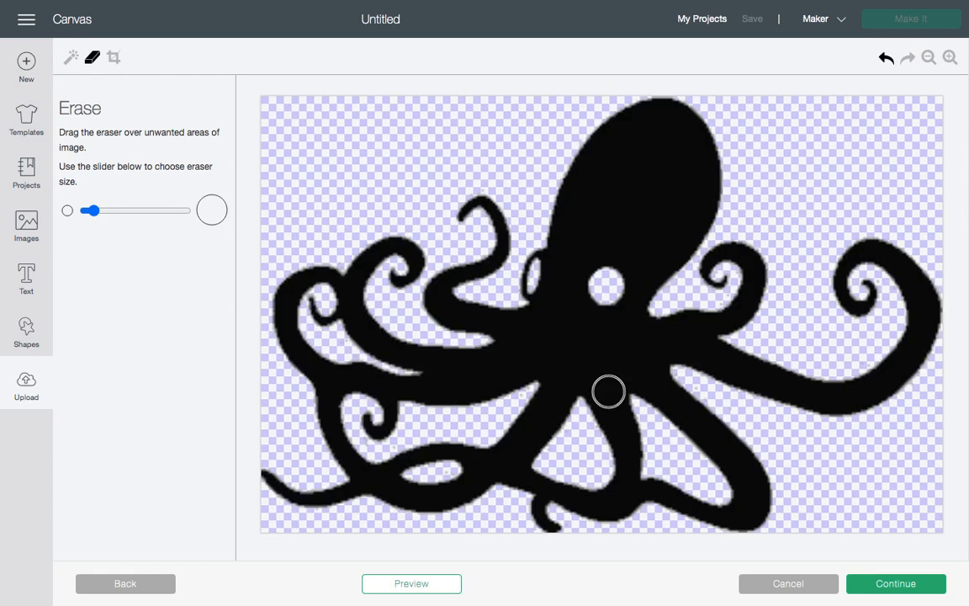
pyautogui.click(452, 587)
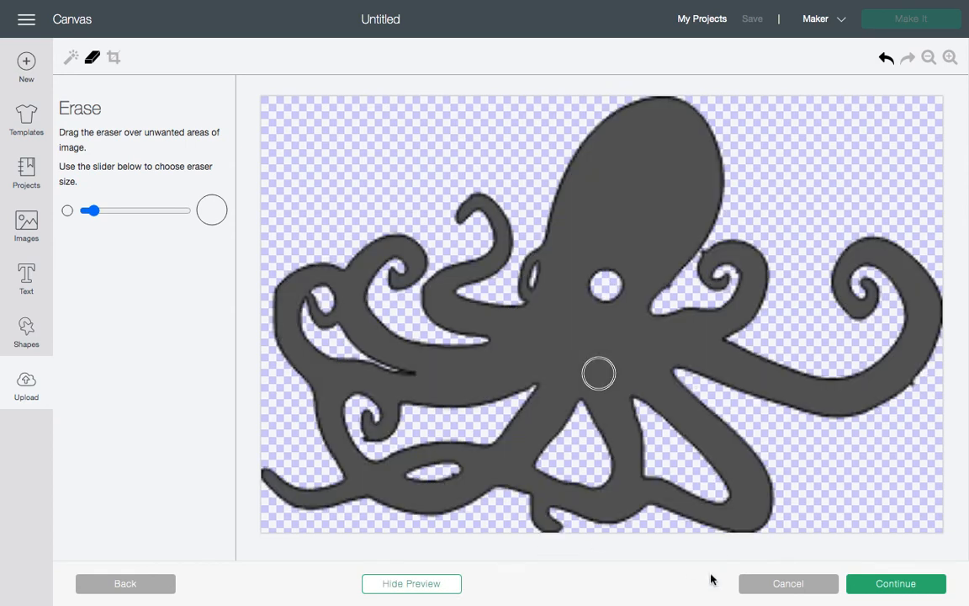
# Step: Erase the speck below the far right tentacle and, with the smallest eraser, smooth the lower right edge of the head, previewing the cut image
pyautogui.click(924, 395)
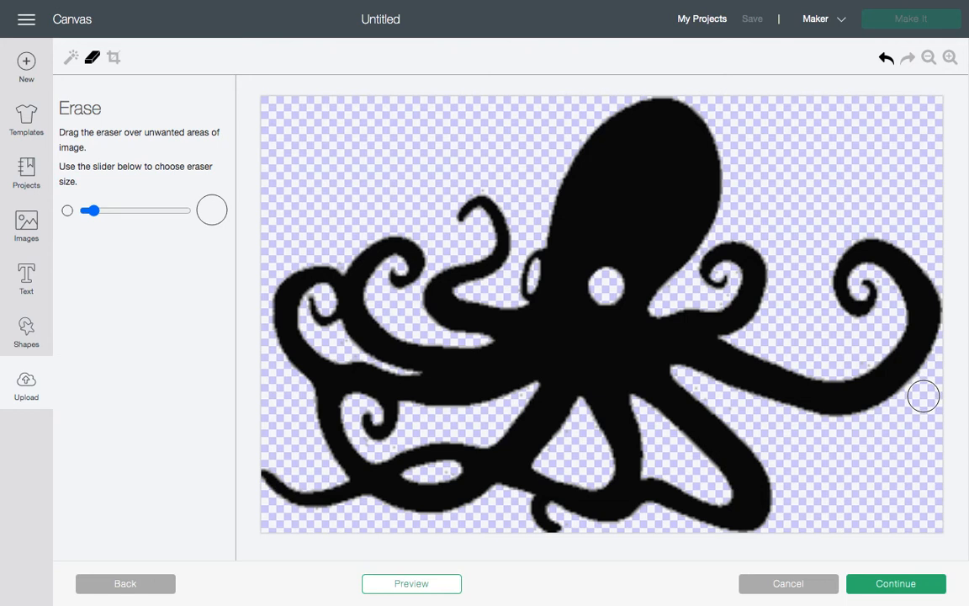
pyautogui.moveTo(90, 211); pyautogui.dragTo(85, 211)
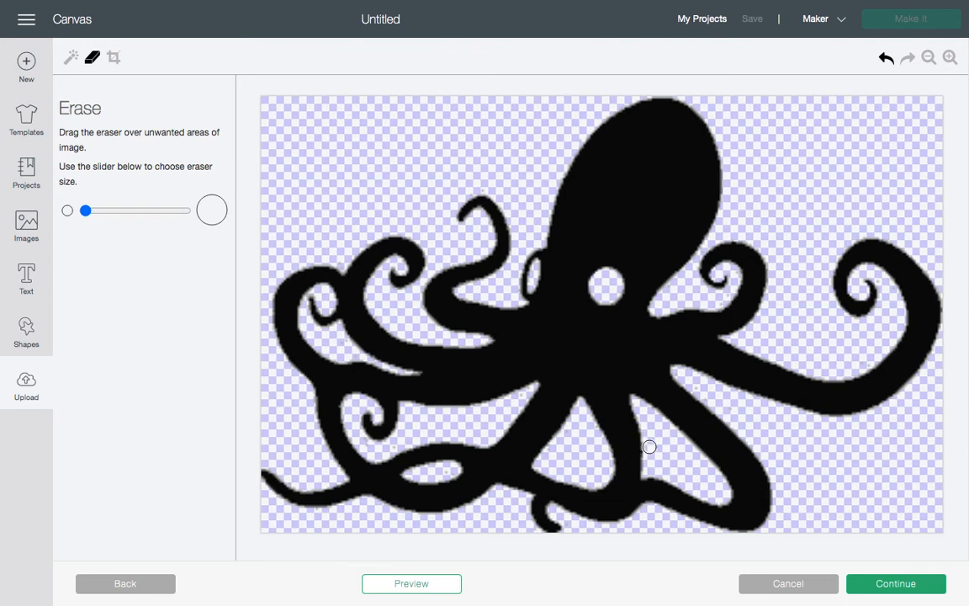
pyautogui.click(424, 584)
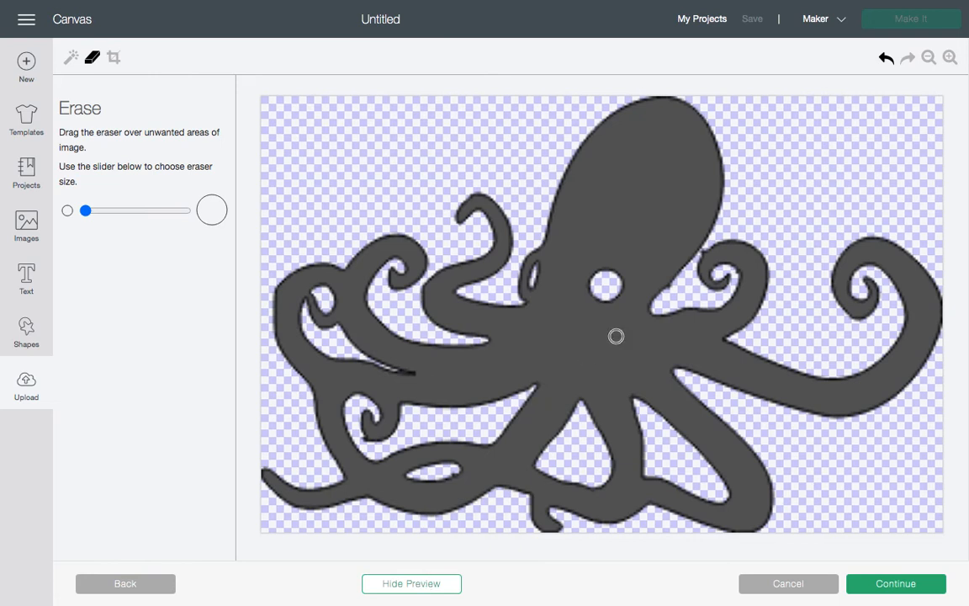
pyautogui.click(676, 290)
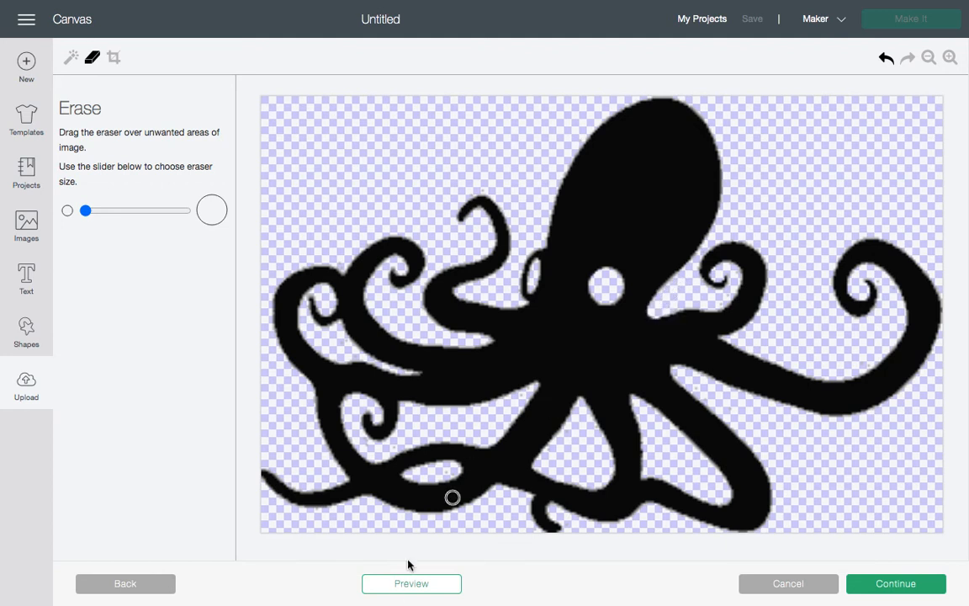
pyautogui.click(397, 587)
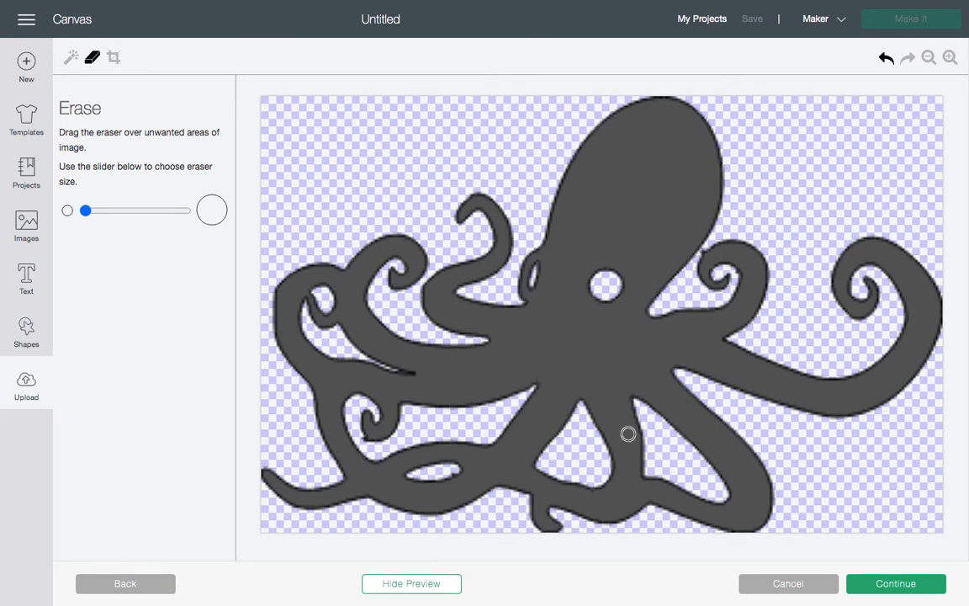
# Step: Check the cleaned octopus outline against the original and review the complete cut preview
pyautogui.click(441, 586)
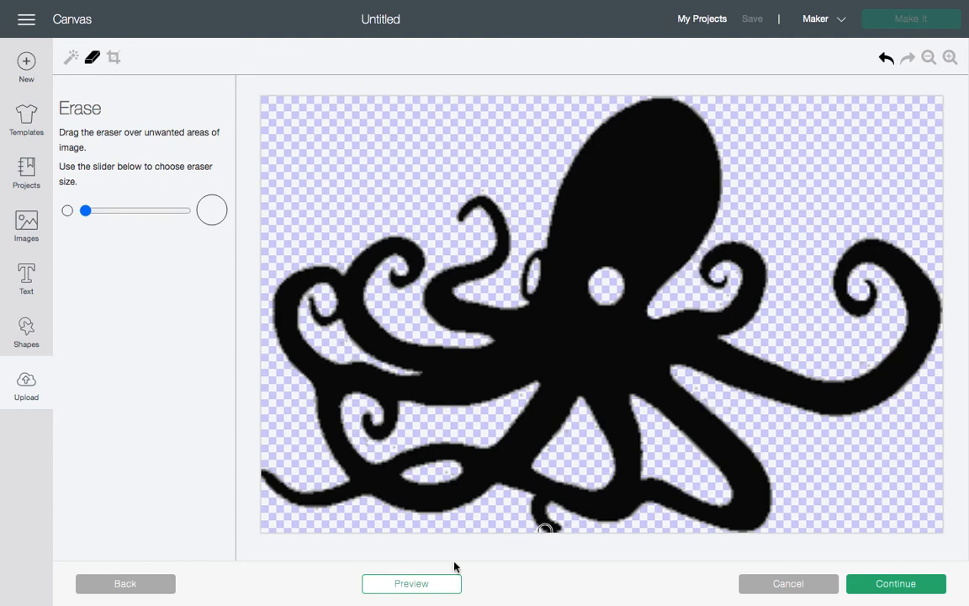
pyautogui.click(431, 584)
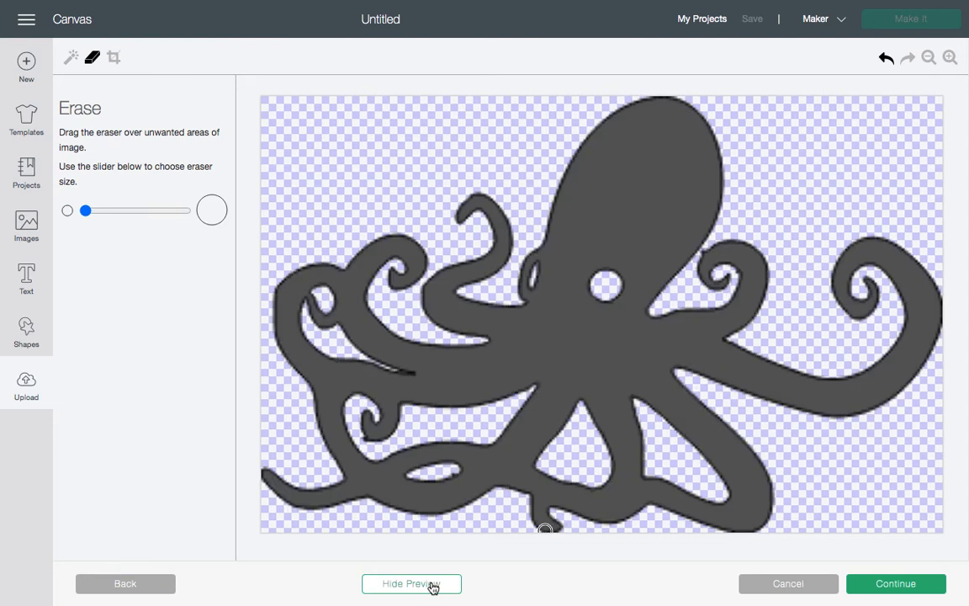
pyautogui.click(929, 59)
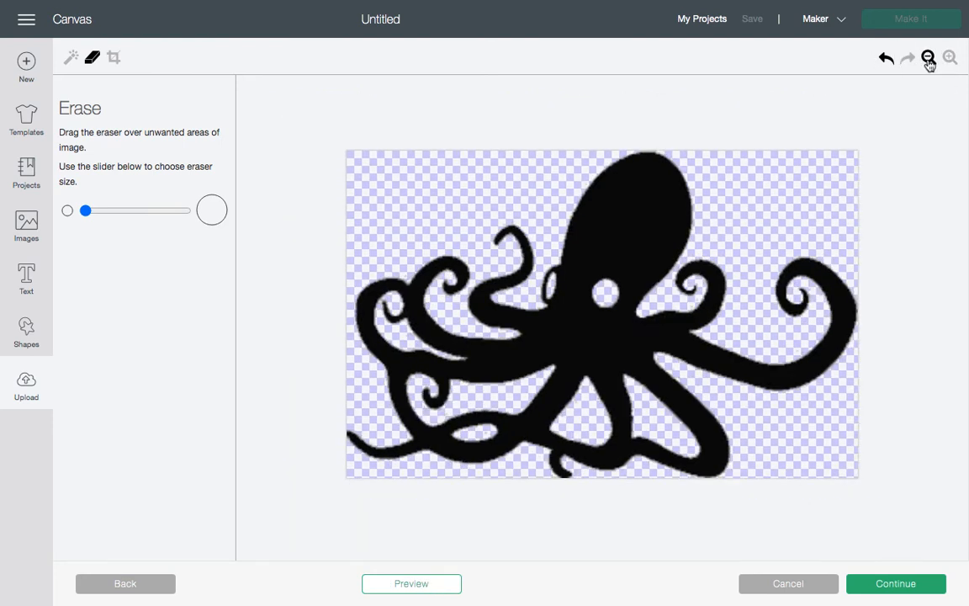
pyautogui.click(430, 590)
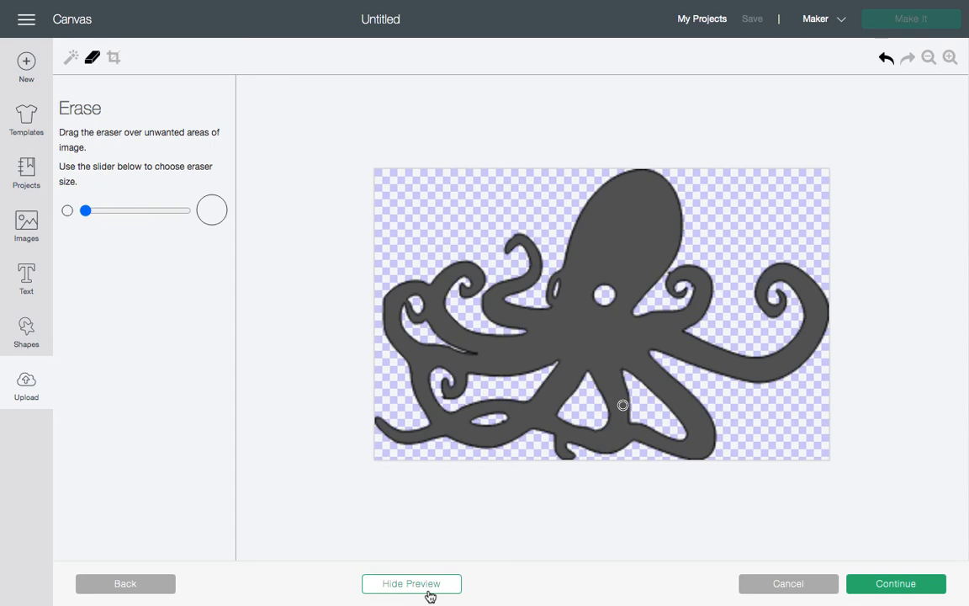
# Step: Continue to the upload type, choose Cut Image, name the image Octopus Sample and upload it
pyautogui.click(899, 586)
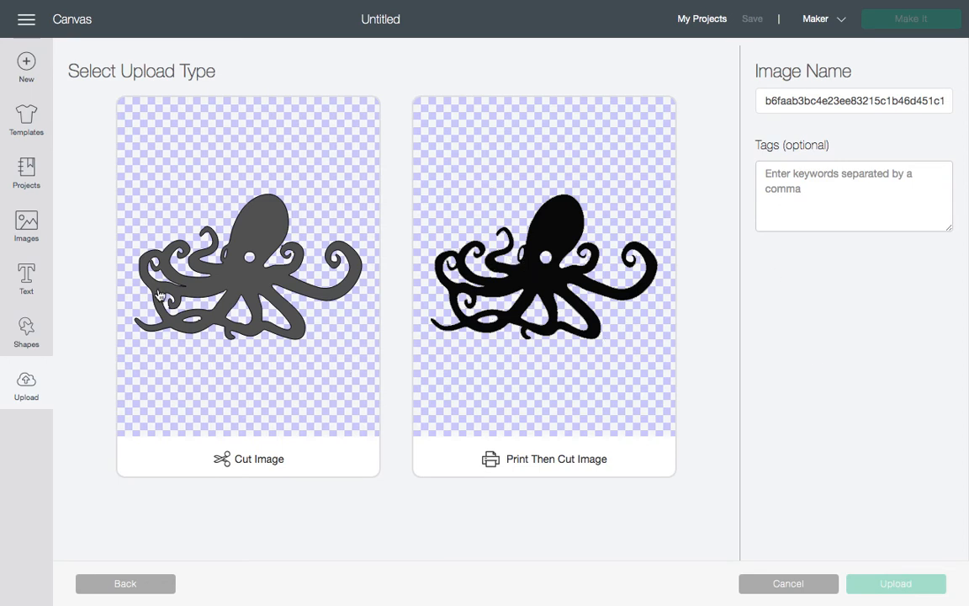
pyautogui.click(331, 388)
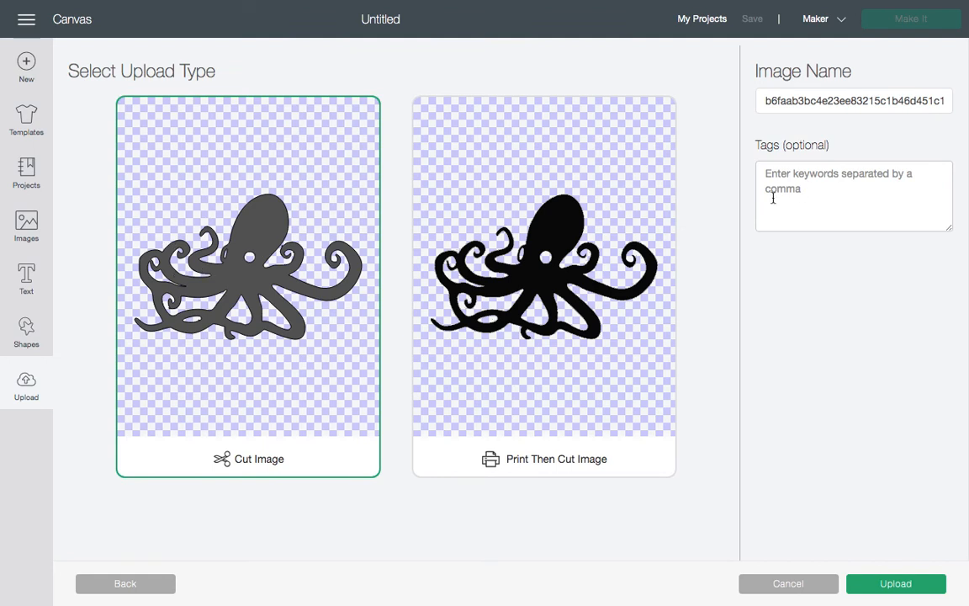
pyautogui.moveTo(762, 103); pyautogui.dragTo(968, 110)
pyautogui.write('Oc')
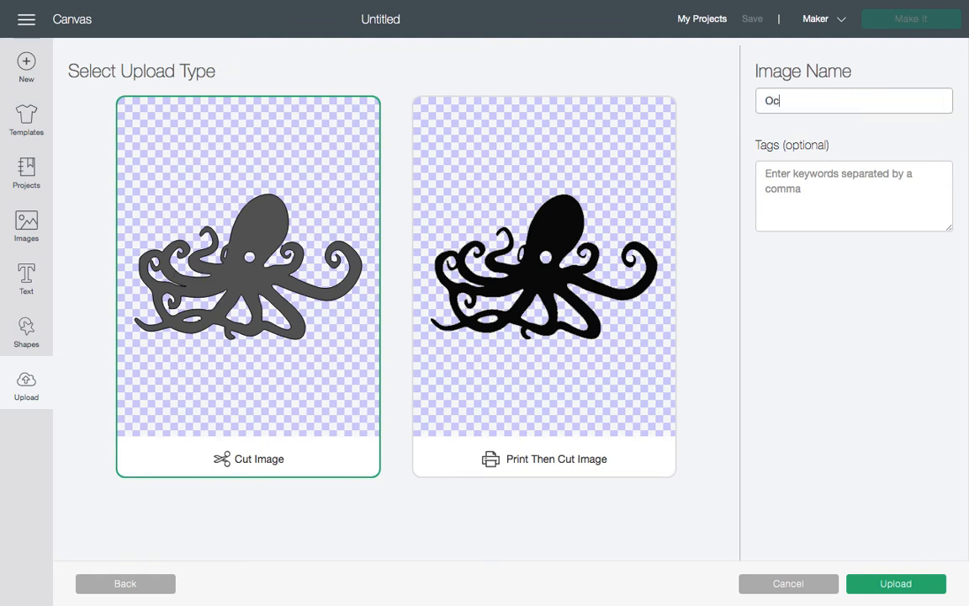
pyautogui.write('topus sample')
pyautogui.click(902, 584)
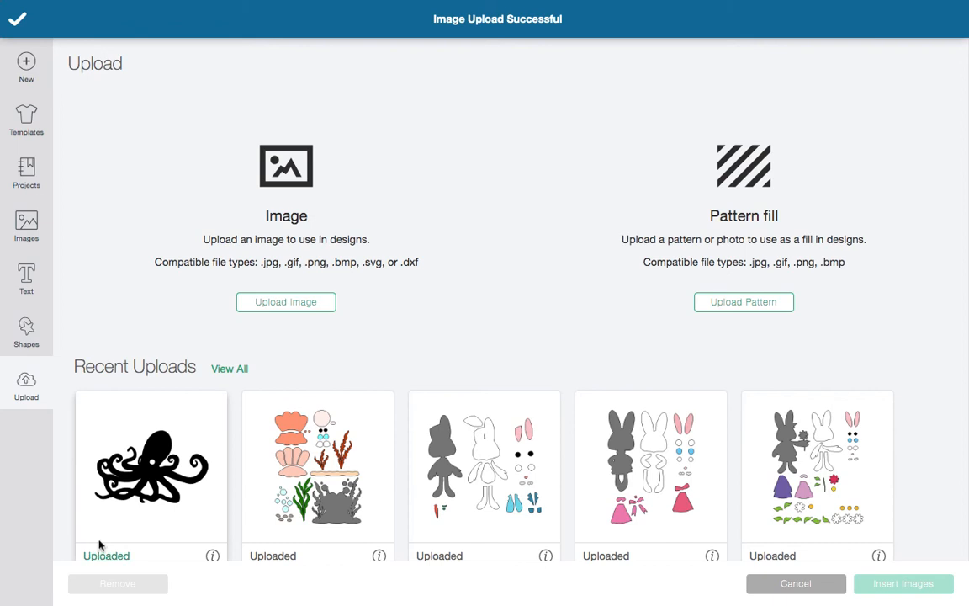
# Step: Insert the newly uploaded octopus from the recent uploads onto the canvas
pyautogui.click(109, 526)
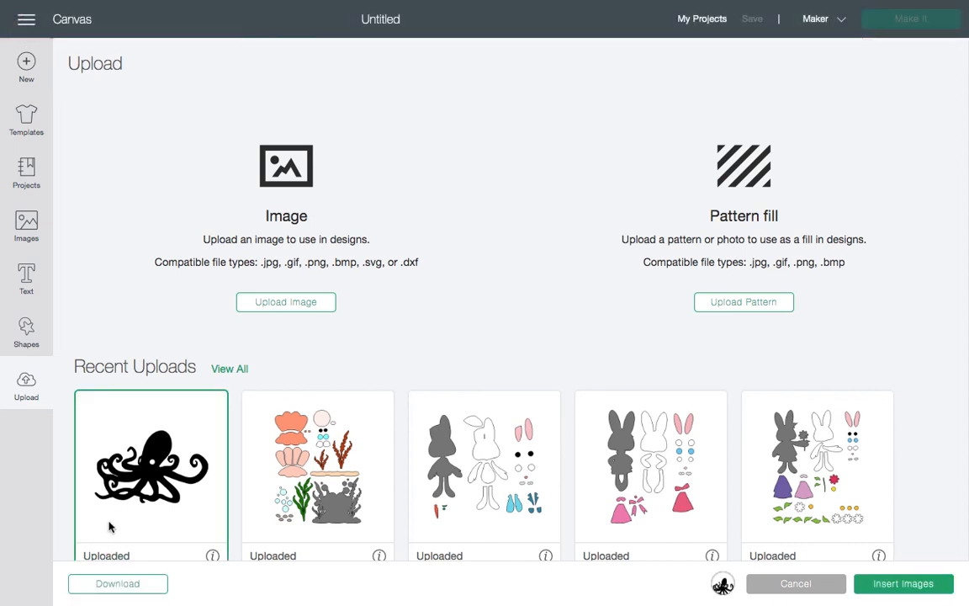
pyautogui.click(904, 584)
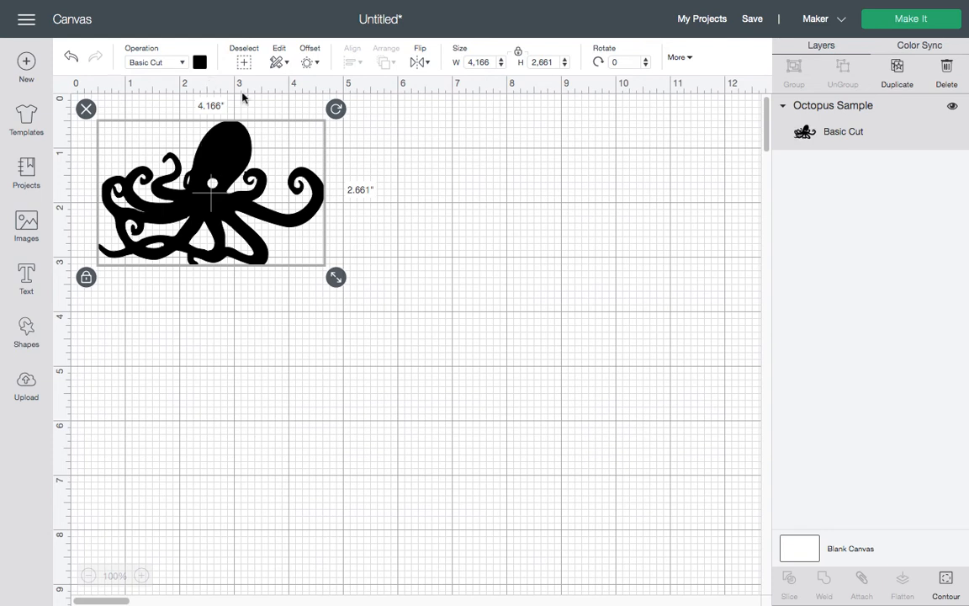
# Step: Resize the octopus with locked proportions, trying a width of 11 inches and settling on 5 inches
pyautogui.click(493, 63)
pyautogui.write('11')
pyautogui.press('Return')
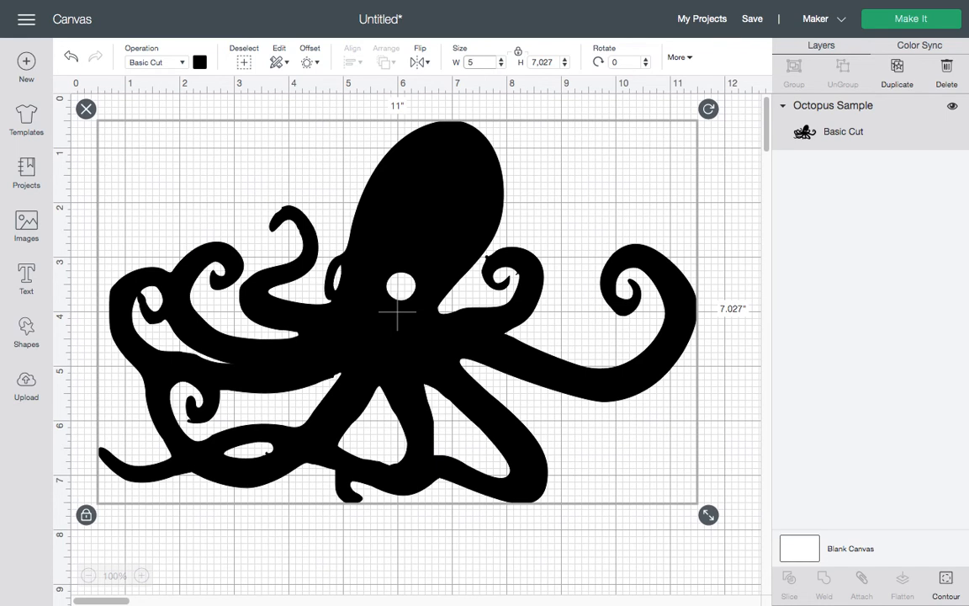
pyautogui.press('Return')
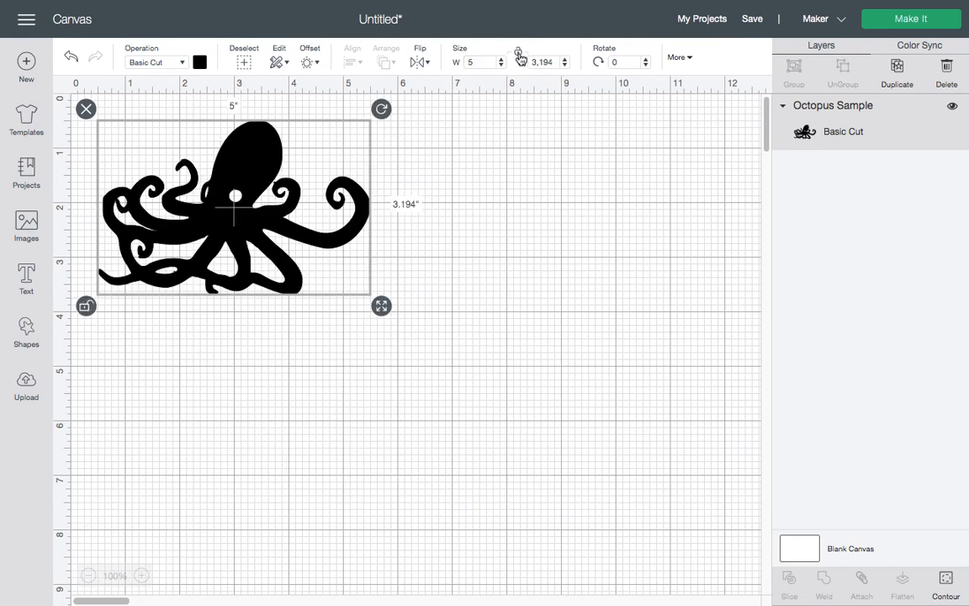
# Step: Try stretching the octopus to a width of 8 inches with its proportions unlocked, and undo the stretch
pyautogui.click(520, 56)
pyautogui.click(479, 63)
pyautogui.press('BackSpace')
pyautogui.press('Return')
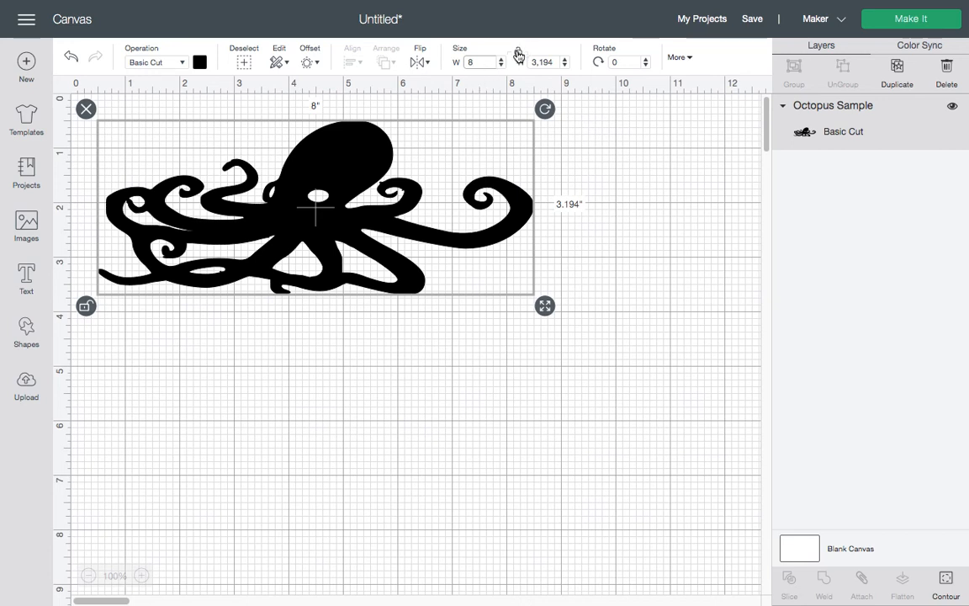
pyautogui.click(71, 59)
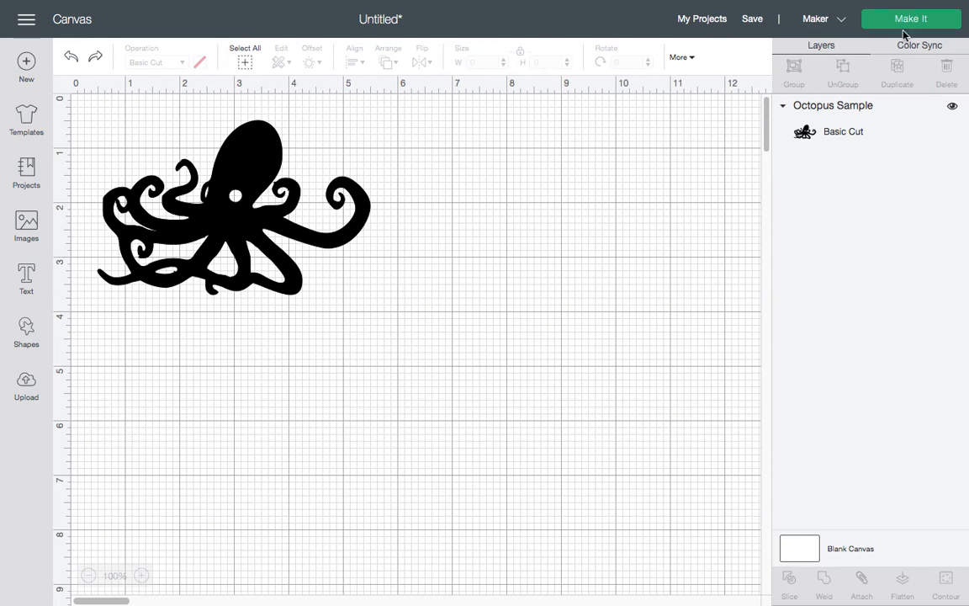
# Step: Begin saving the project with the title Octopus sample and start a new collection for it
pyautogui.click(756, 20)
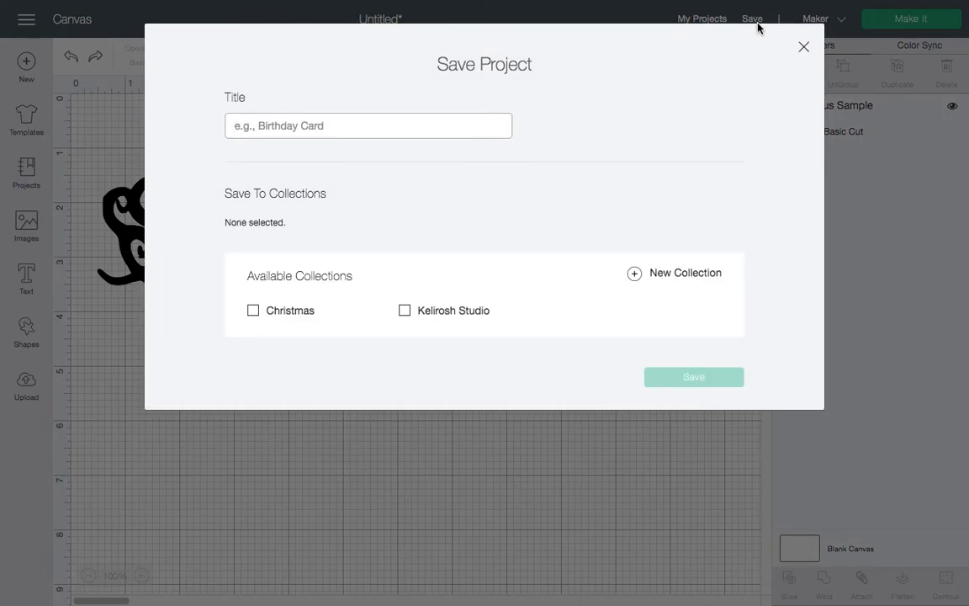
pyautogui.write('Octops')
pyautogui.press('BackSpace')
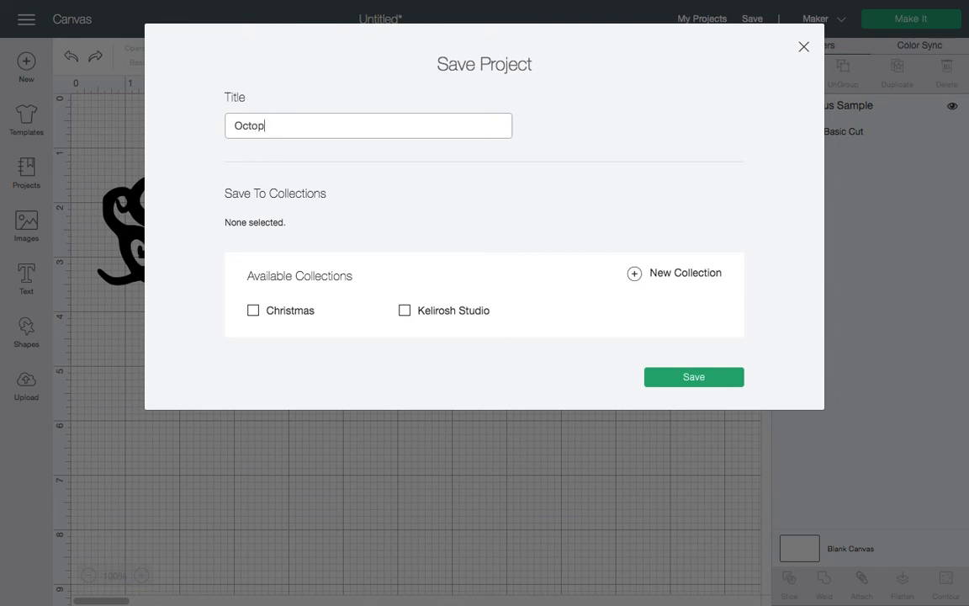
pyautogui.write('us sample')
pyautogui.click(636, 276)
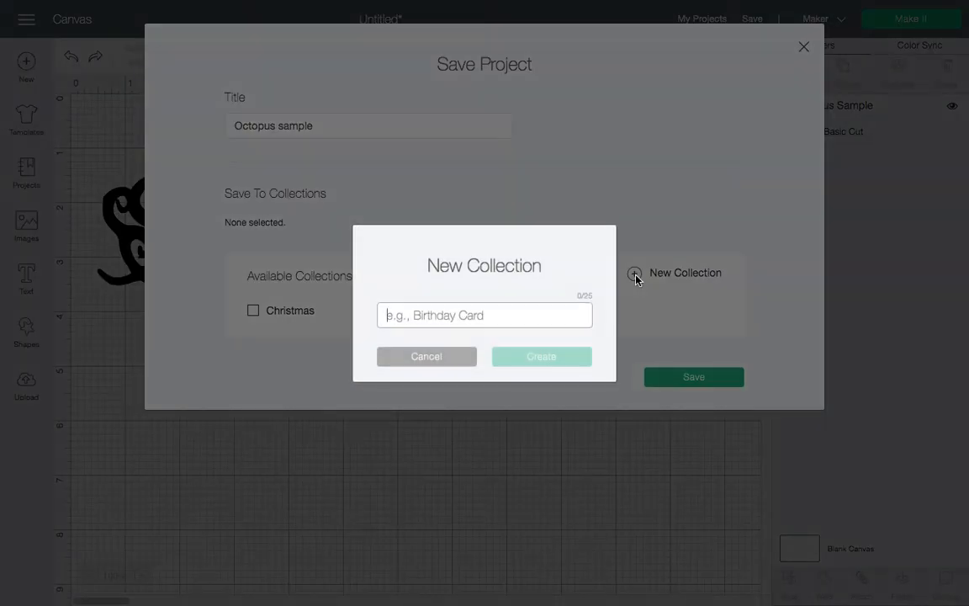
pyautogui.write('Silhouettees')
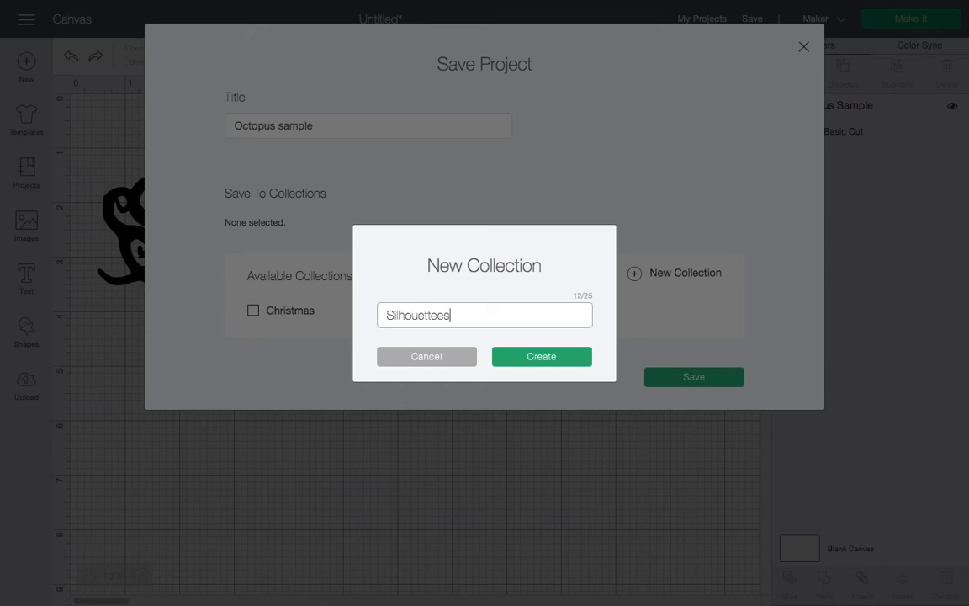
pyautogui.press('BackSpace')
pyautogui.press('BackSpace')
pyautogui.press('BackSpace')
pyautogui.press('BackSpace')
pyautogui.press('BackSpace')
pyautogui.press('BackSpace')
pyautogui.press('BackSpace')
pyautogui.press('BackSpace')
pyautogui.press('BackSpace')
pyautogui.press('BackSpace')
pyautogui.press('BackSpace')
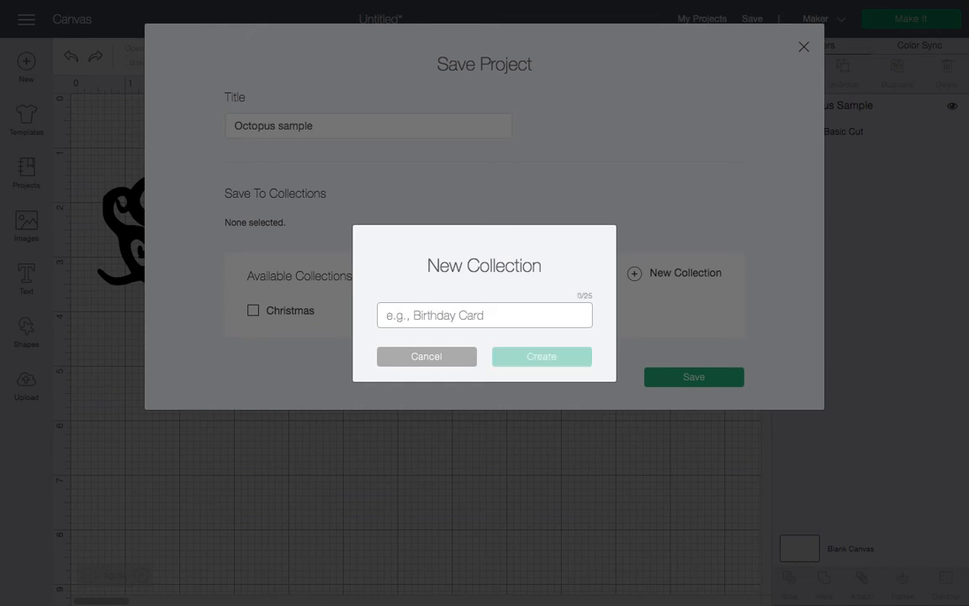
# Step: Name the new collection Ocean, create it and save the project into it
pyautogui.write('Ocea')
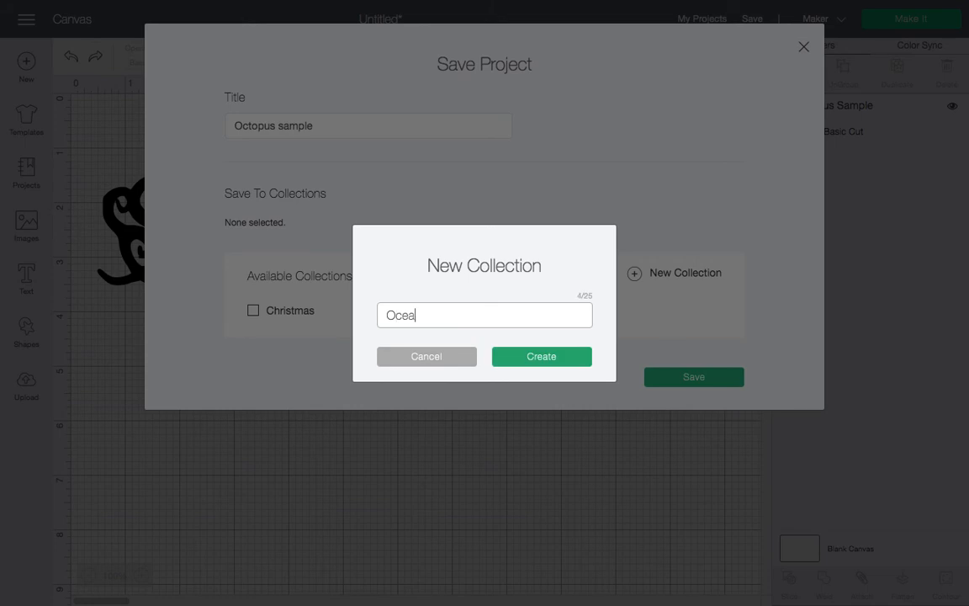
pyautogui.write('n')
pyautogui.click(550, 362)
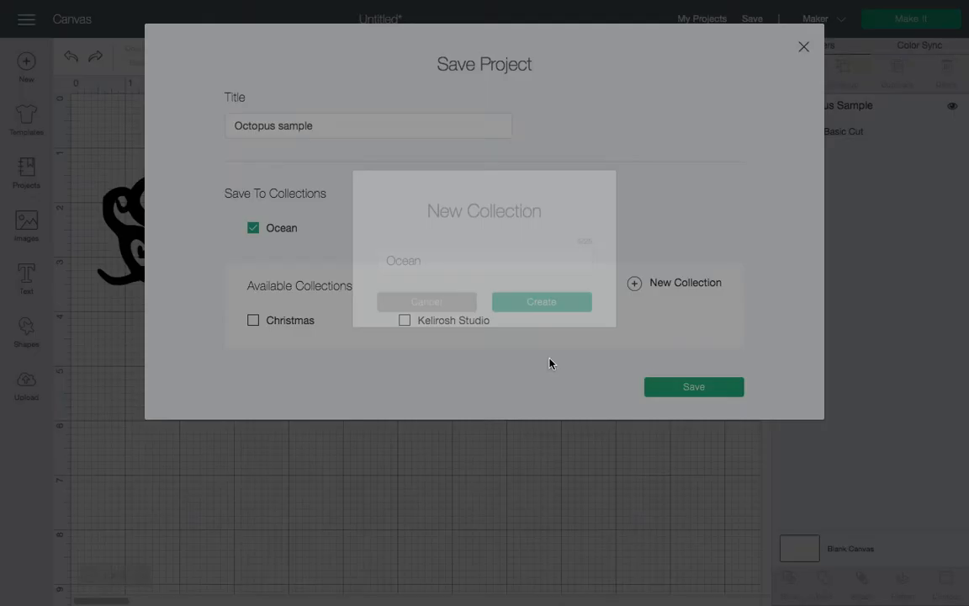
pyautogui.click(690, 389)
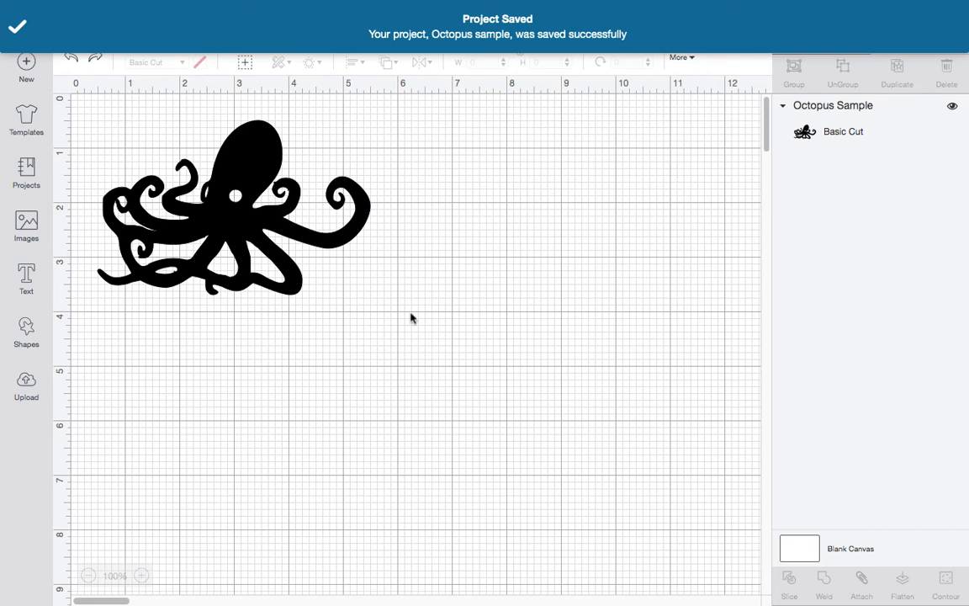
# Step: Shift the octopus slightly right on the canvas, try enlarging it to about 5.5 by 3.5 inches, and undo the enlargement
pyautogui.moveTo(254, 162); pyautogui.dragTo(291, 158)
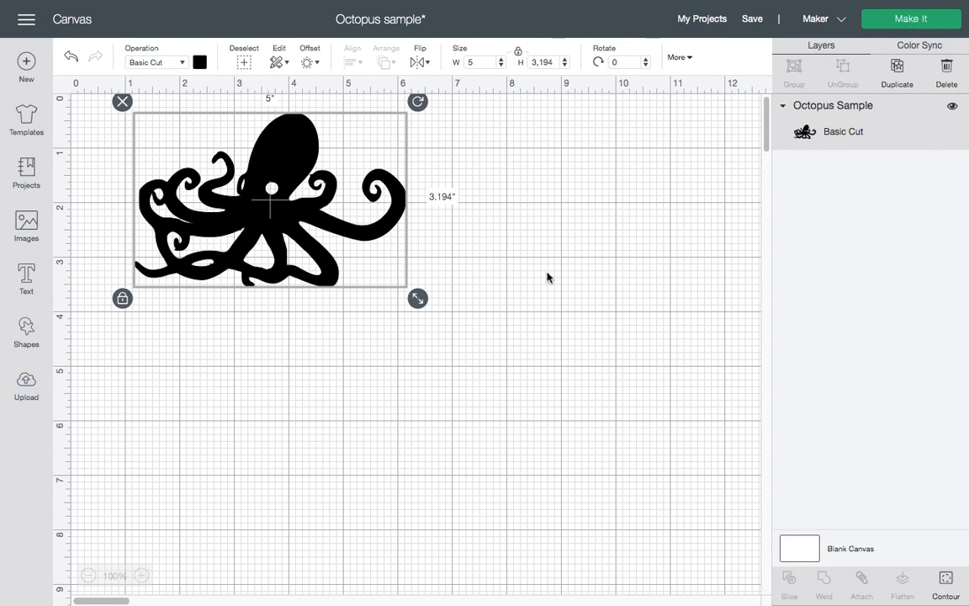
pyautogui.moveTo(419, 299); pyautogui.dragTo(444, 314)
pyautogui.click(420, 321)
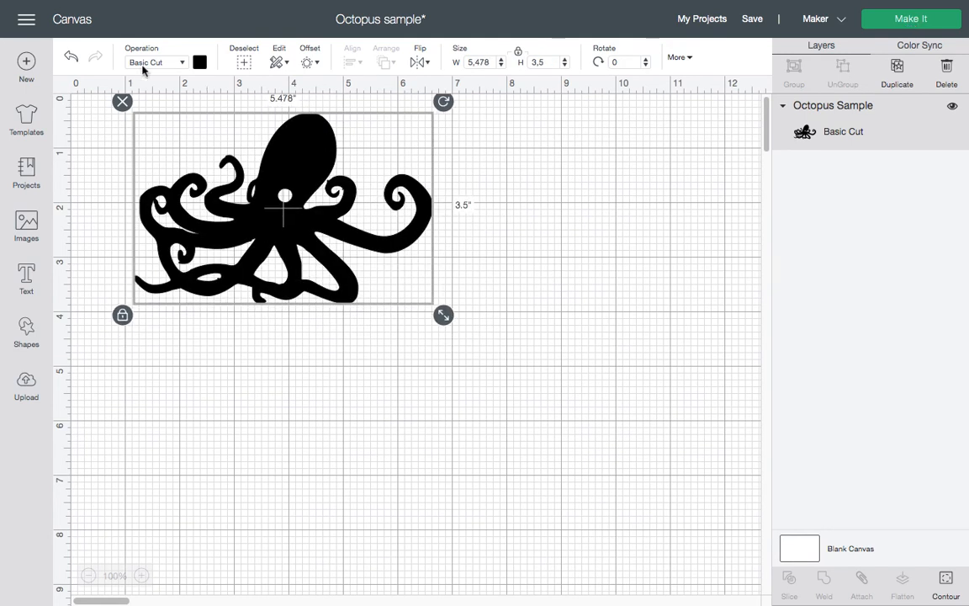
pyautogui.click(70, 57)
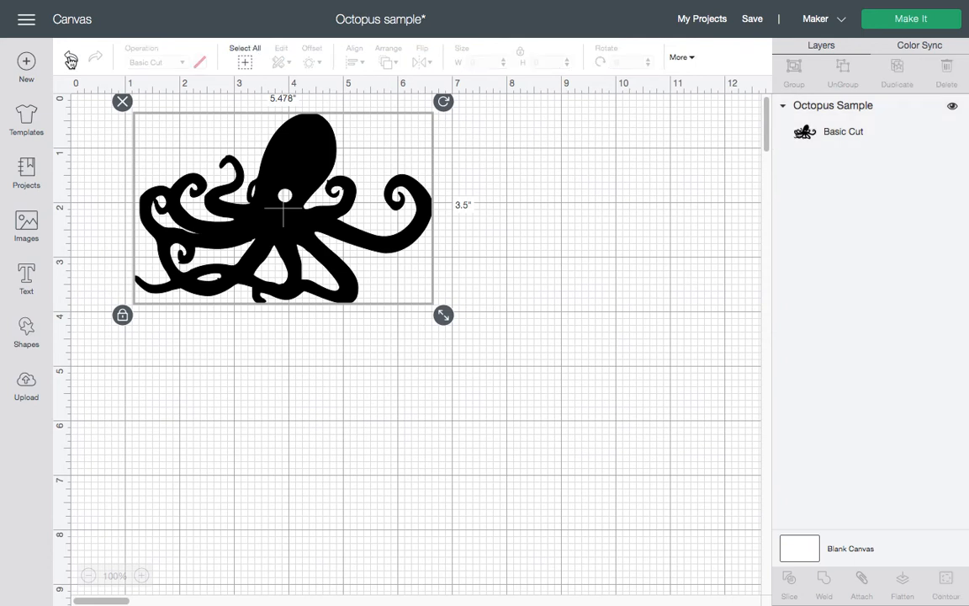
# Step: Prepare the project for making, try the octopus near the mat's right edge, and move it back near the upper-left corner
pyautogui.click(912, 19)
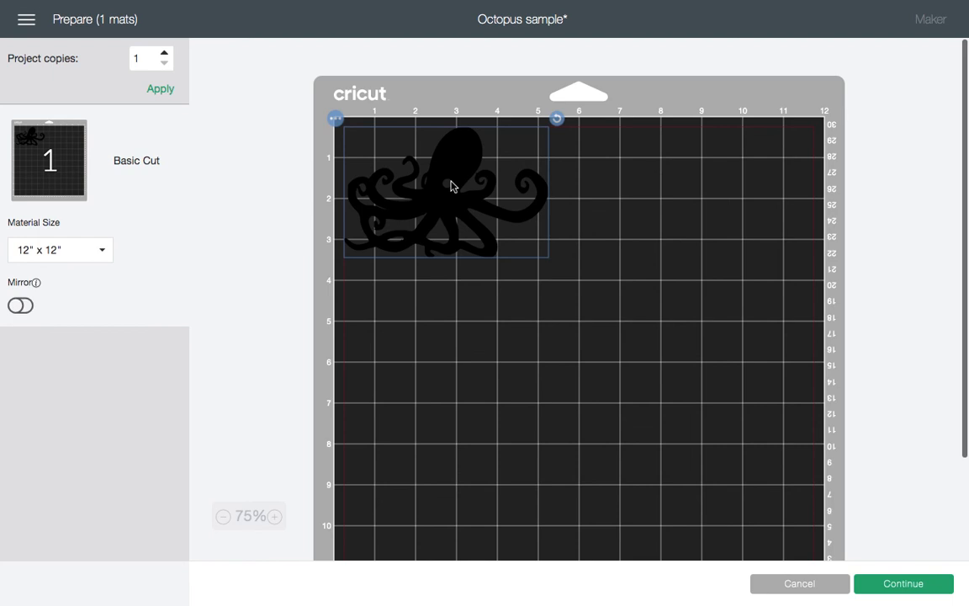
pyautogui.moveTo(447, 167); pyautogui.dragTo(713, 335)
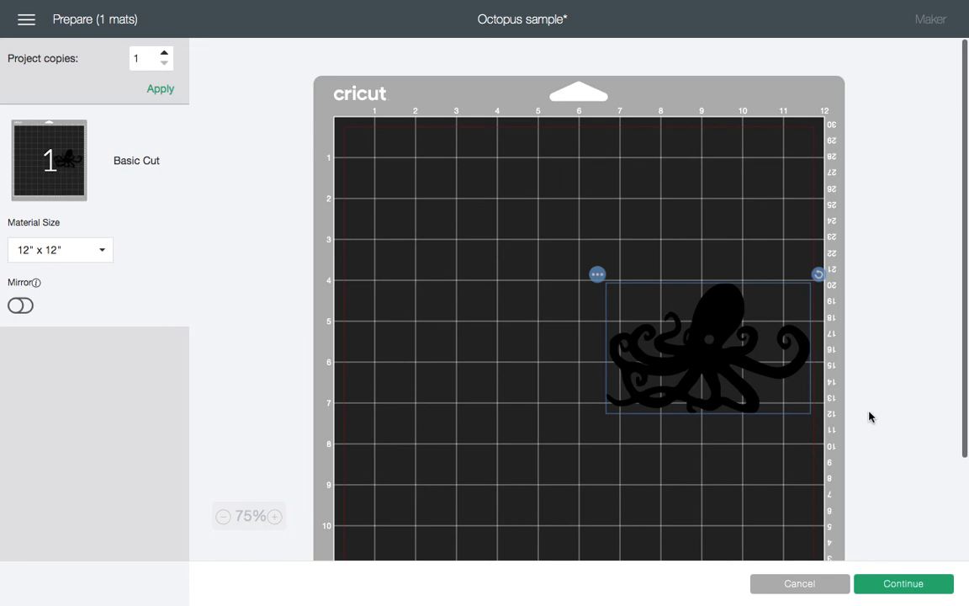
pyautogui.moveTo(639, 320); pyautogui.dragTo(431, 195)
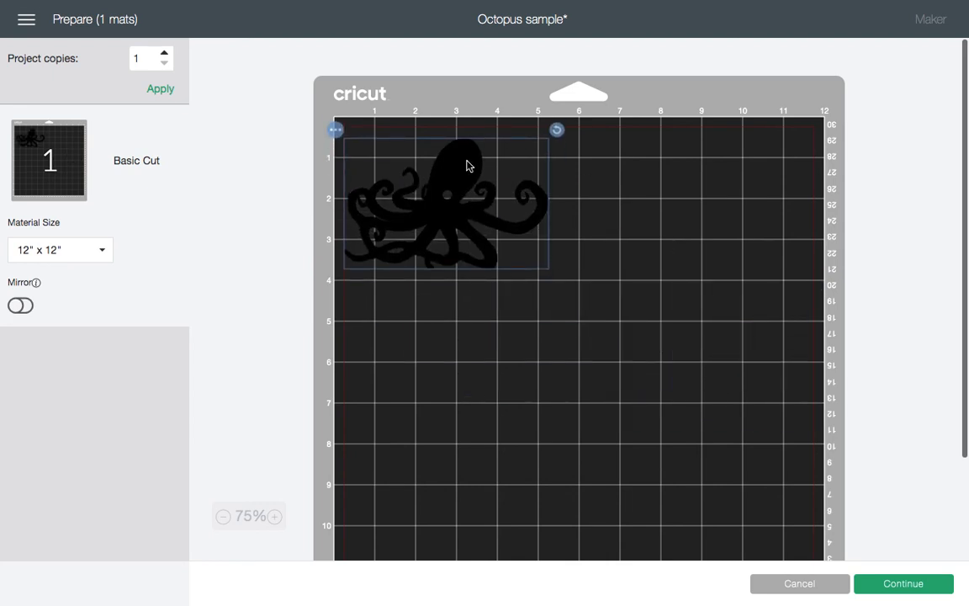
# Step: Proceed to the machine connection stage, cancel back to the mat preparation, and proceed to the machine connection stage again
pyautogui.click(903, 583)
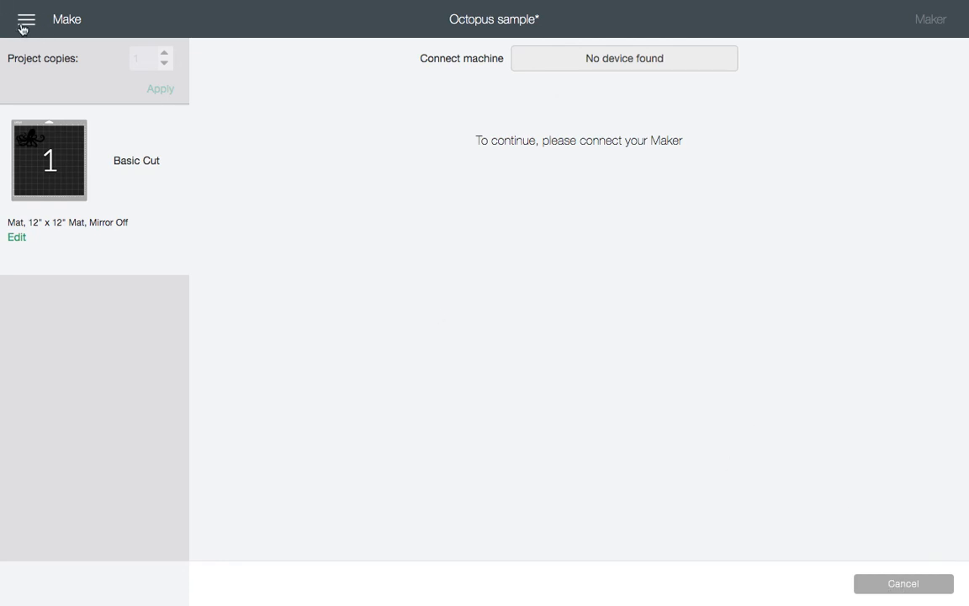
pyautogui.click(905, 589)
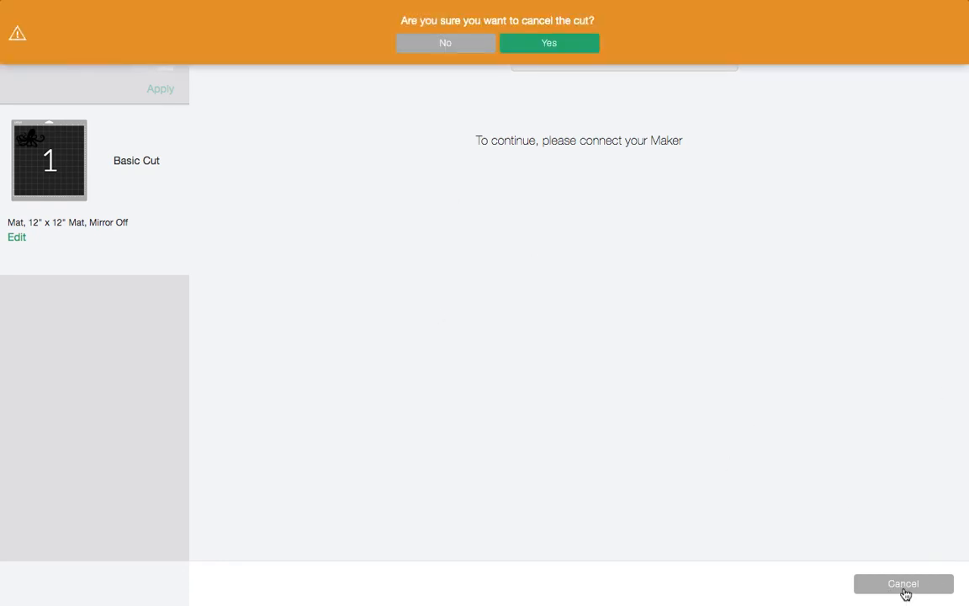
pyautogui.click(548, 47)
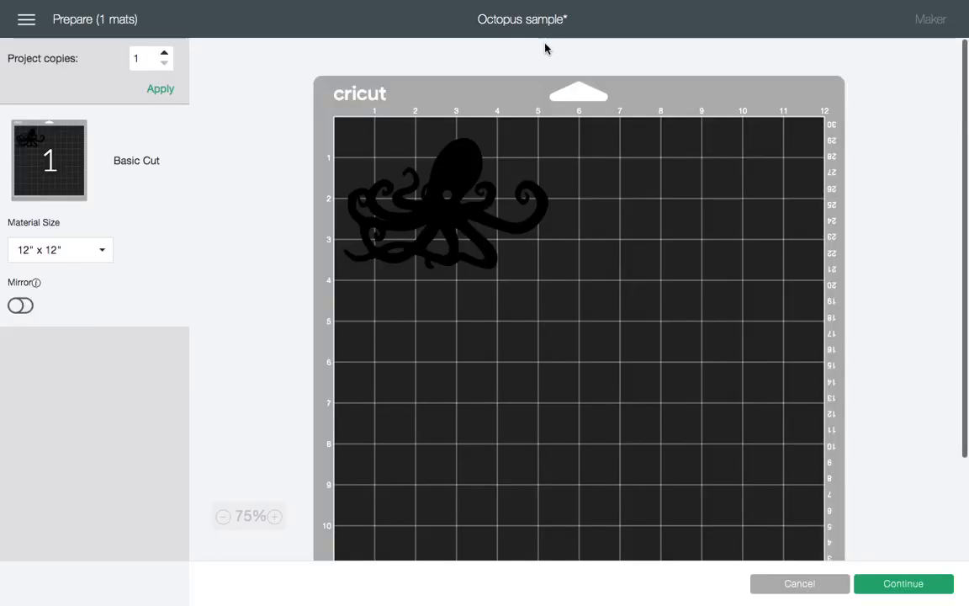
pyautogui.click(918, 583)
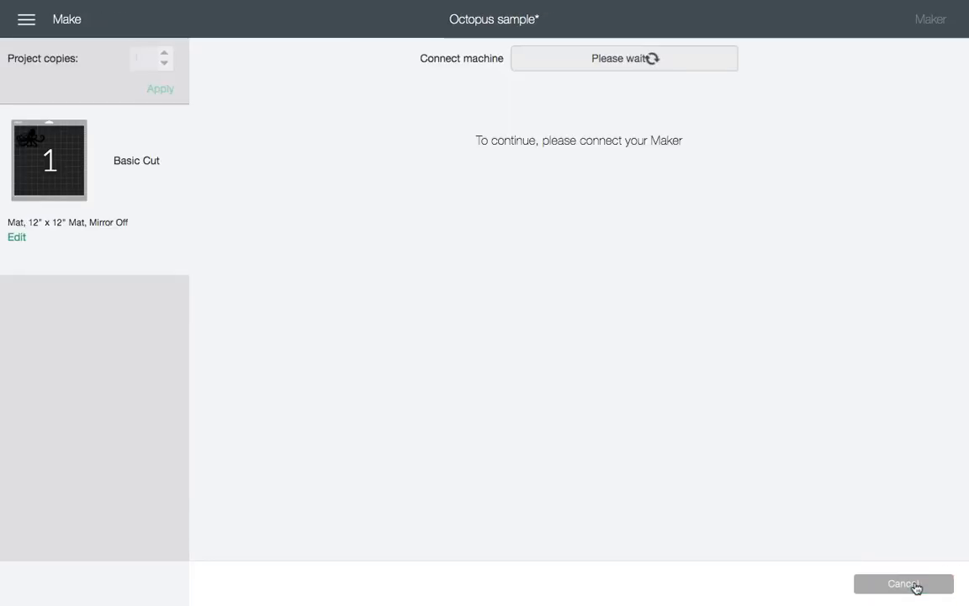
pyautogui.click(884, 584)
pyautogui.click(447, 43)
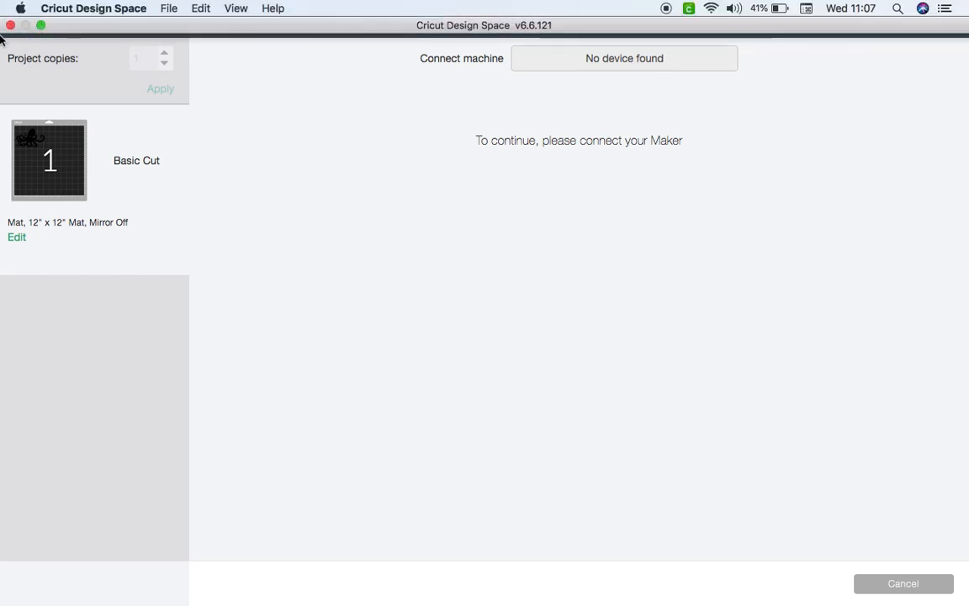
# Step: Cancel the cut and leave the mat preparation to return to the canvas
pyautogui.click(898, 587)
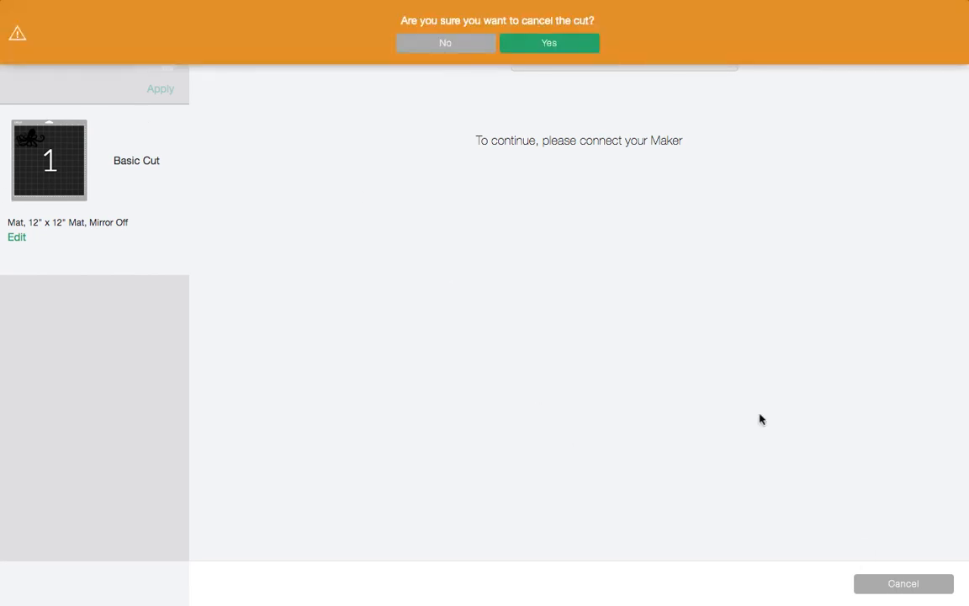
pyautogui.click(556, 48)
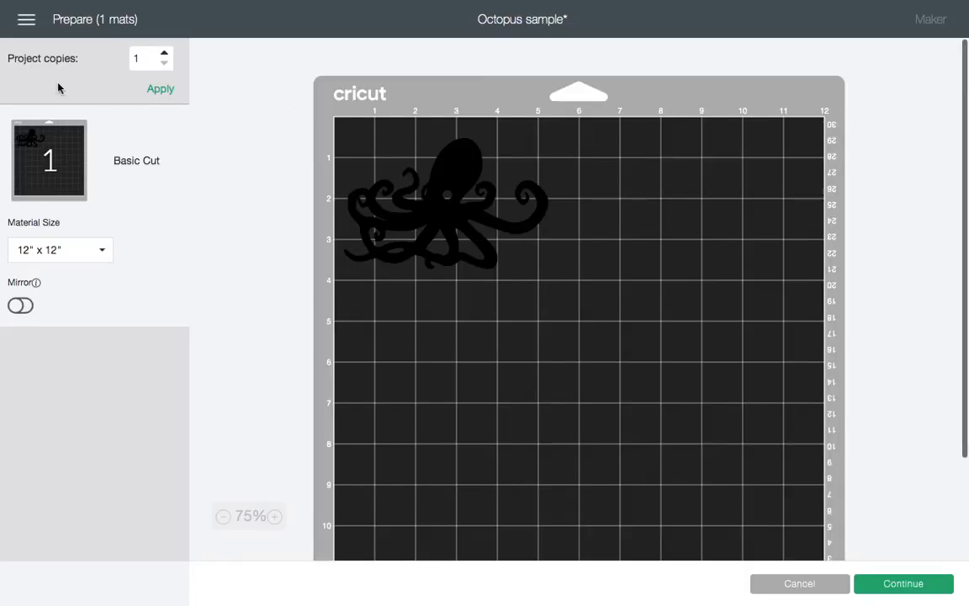
pyautogui.click(799, 584)
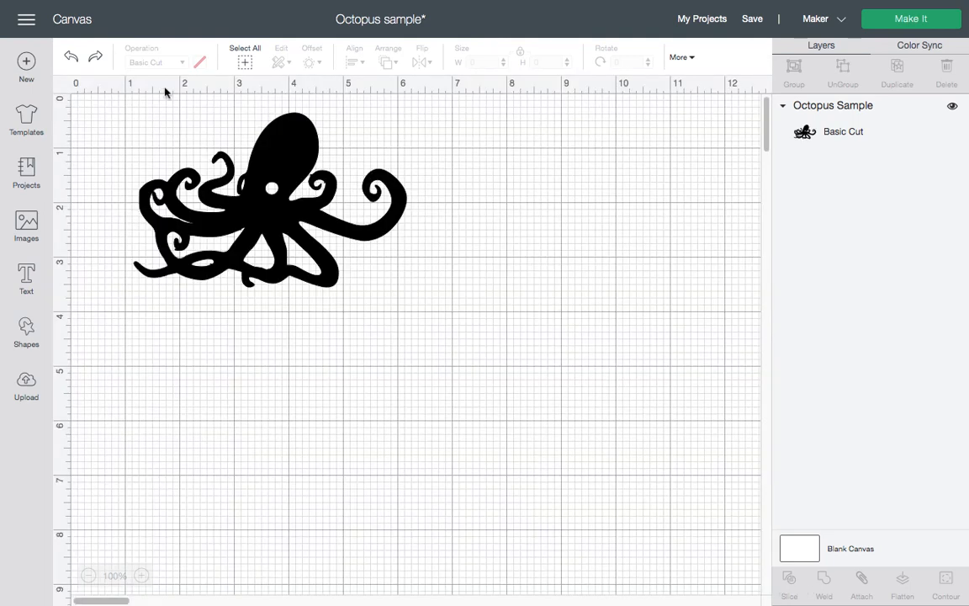
# Step: Start a new project, replacing the octopus project on the canvas without saving its changes
pyautogui.click(26, 64)
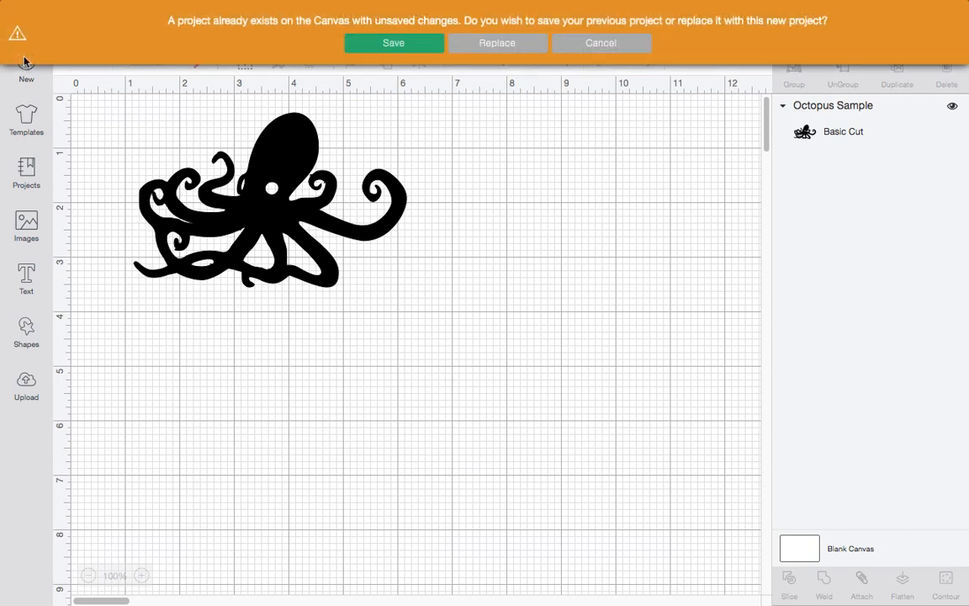
pyautogui.click(497, 44)
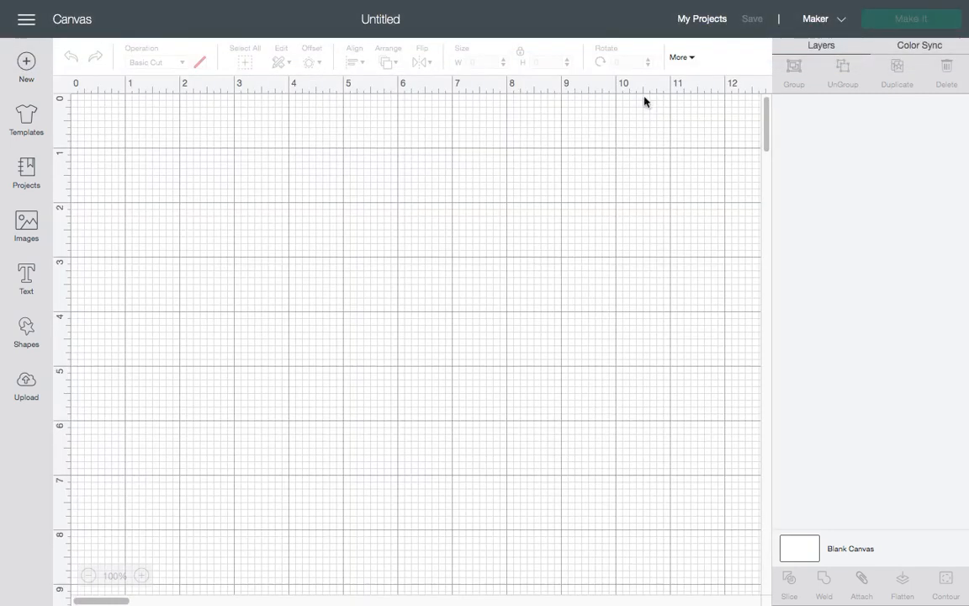
# Step: Switch to Chrome, search for octopus images silhouettes and show the image results
pyautogui.moveTo(200, 589)
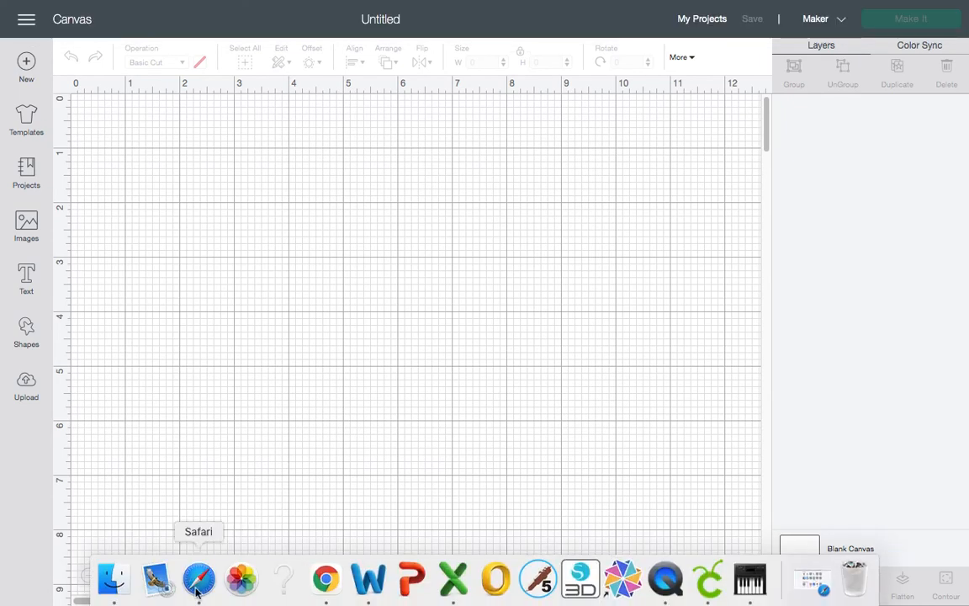
pyautogui.click(326, 579)
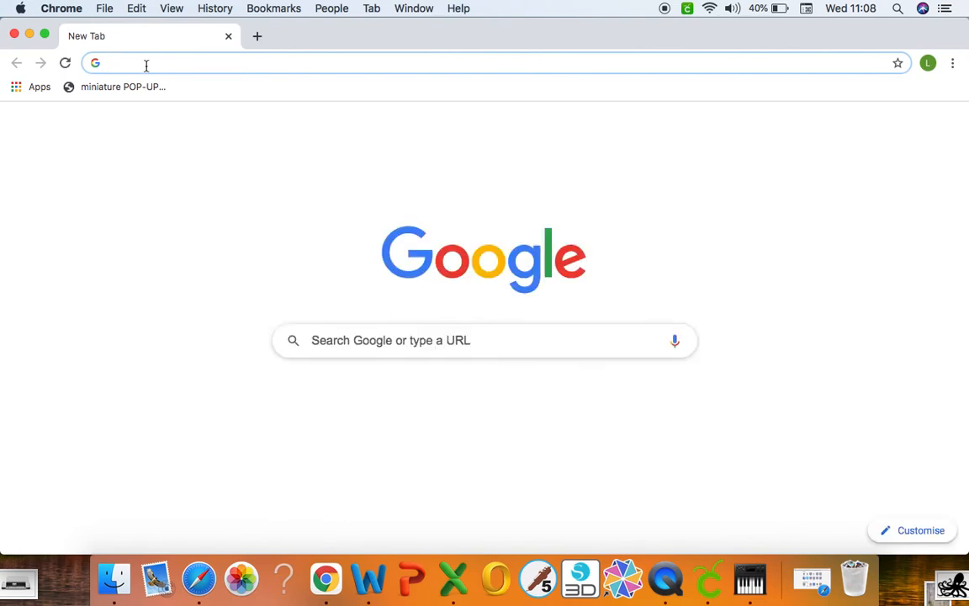
pyautogui.write('oct')
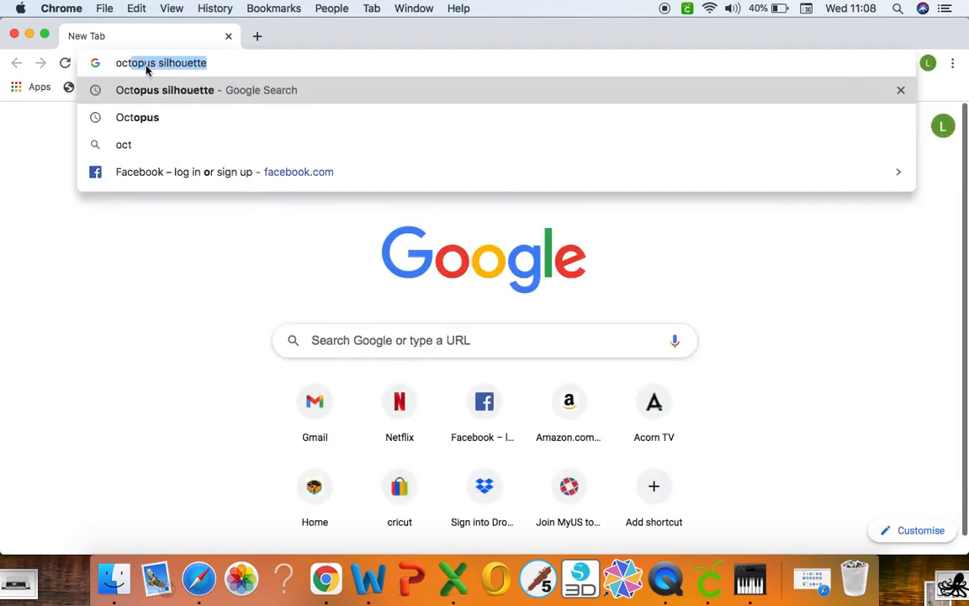
pyautogui.write('opus')
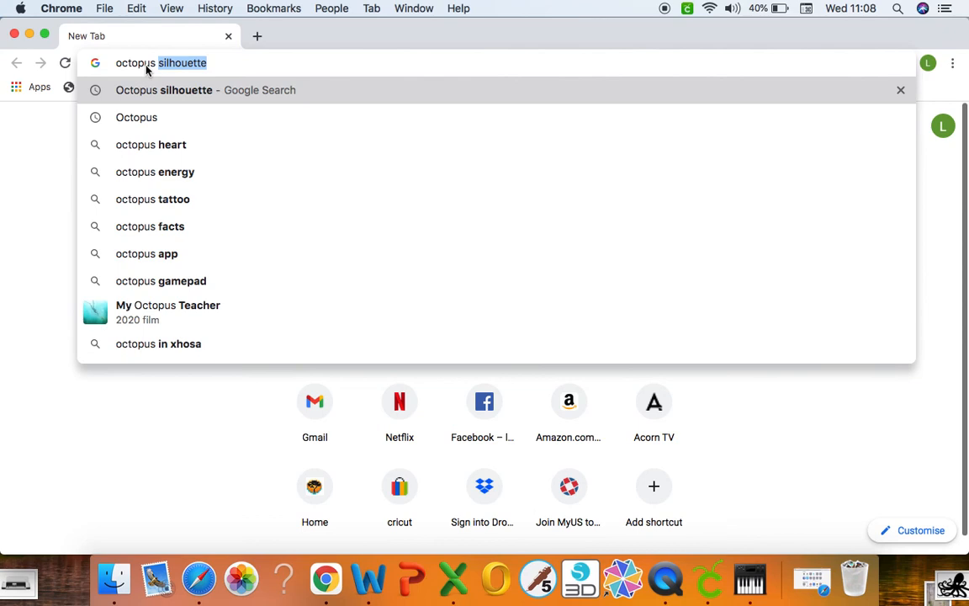
pyautogui.write(' images ')
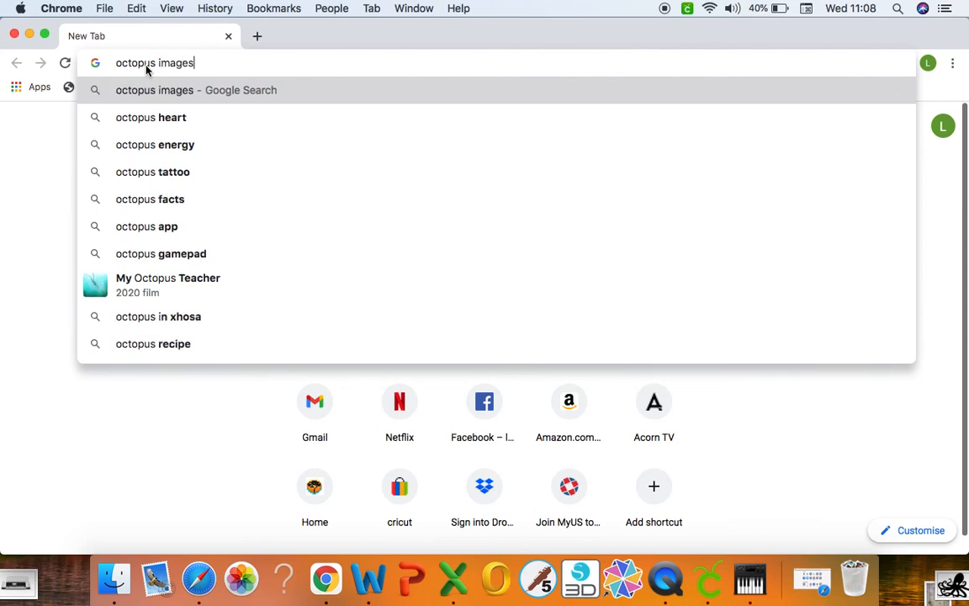
pyautogui.write('silhouettes')
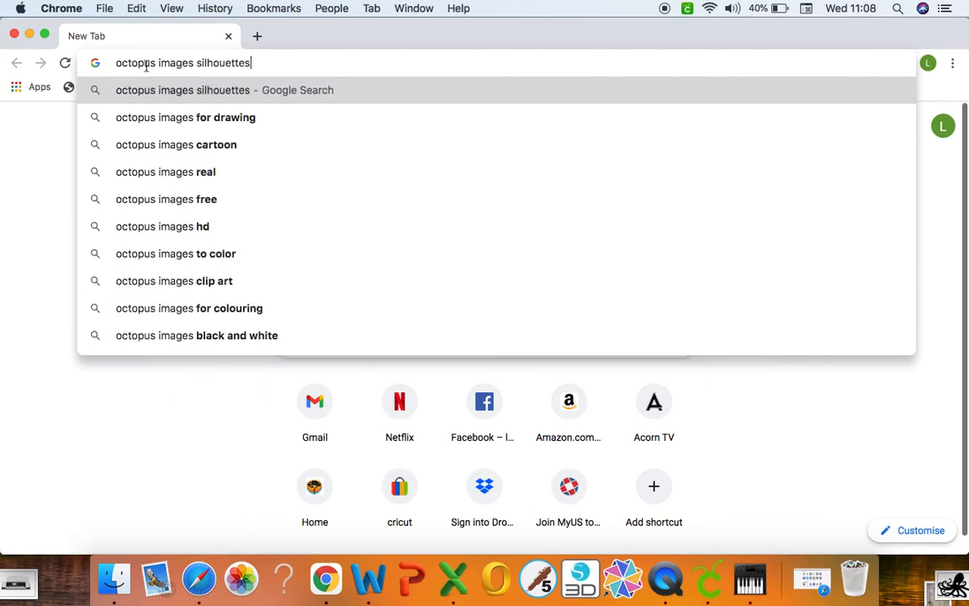
pyautogui.press('Return')
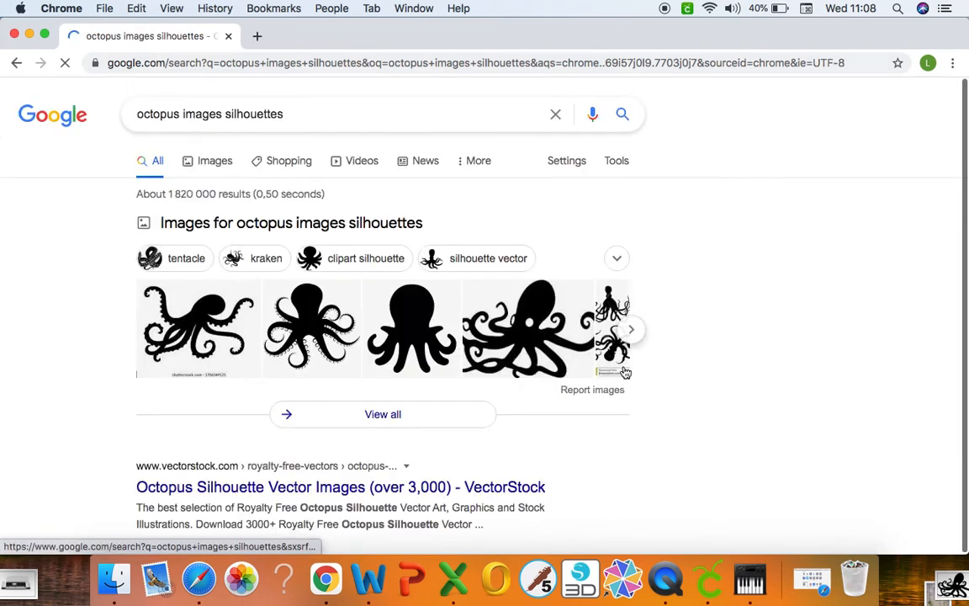
pyautogui.click(217, 164)
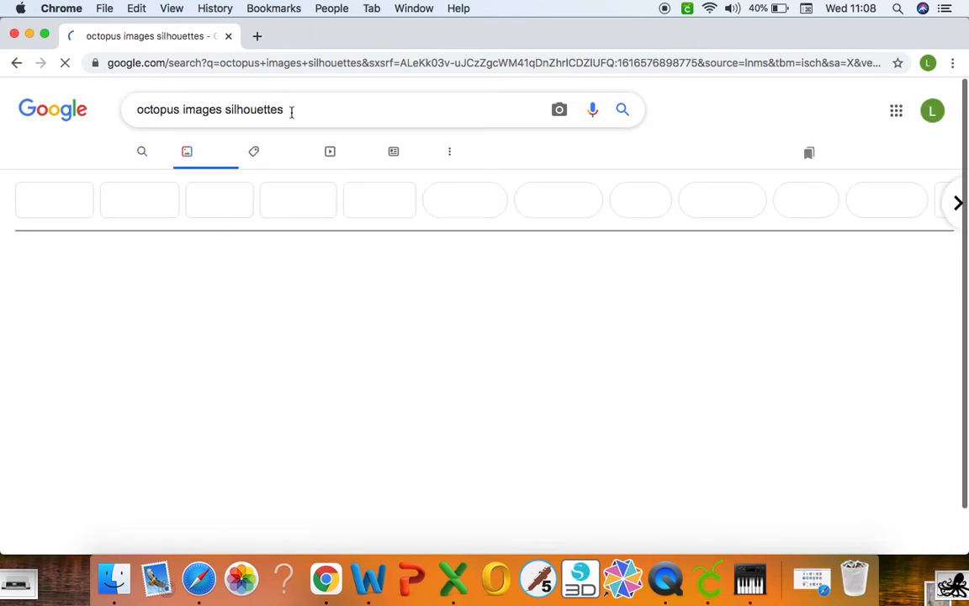
# Step: Change the image search to octopus images drawing and show its results
pyautogui.click(286, 110)
pyautogui.press('BackSpace')
pyautogui.press('BackSpace')
pyautogui.press('BackSpace')
pyautogui.press('BackSpace')
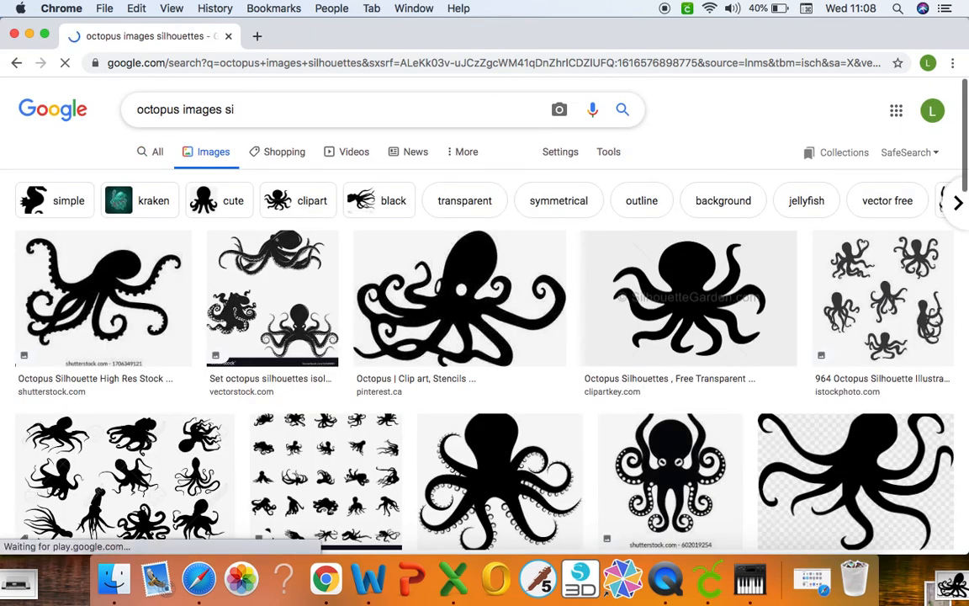
pyautogui.press('Return')
pyautogui.write('blac')
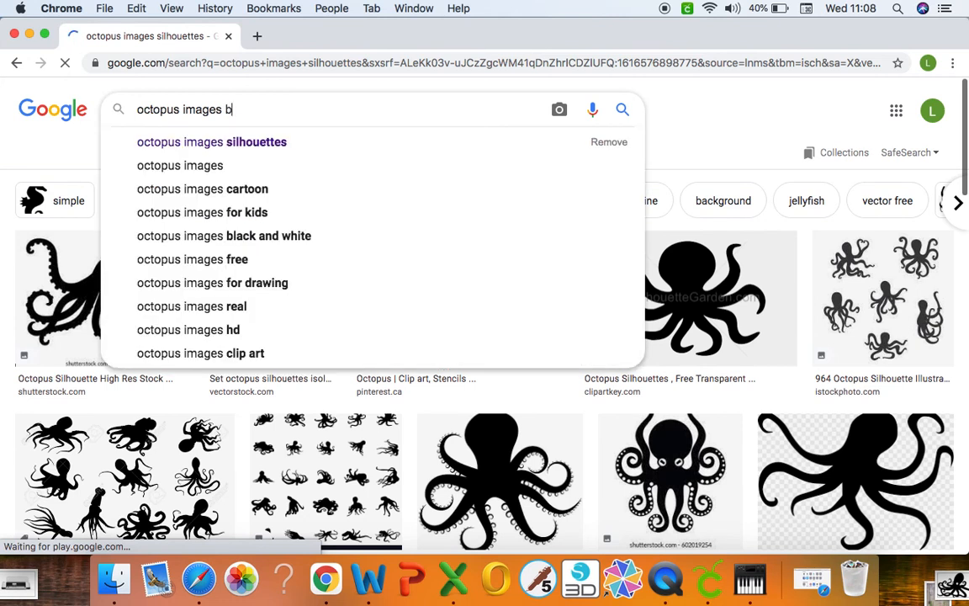
pyautogui.press('BackSpace')
pyautogui.press('BackSpace')
pyautogui.press('BackSpace')
pyautogui.press('BackSpace')
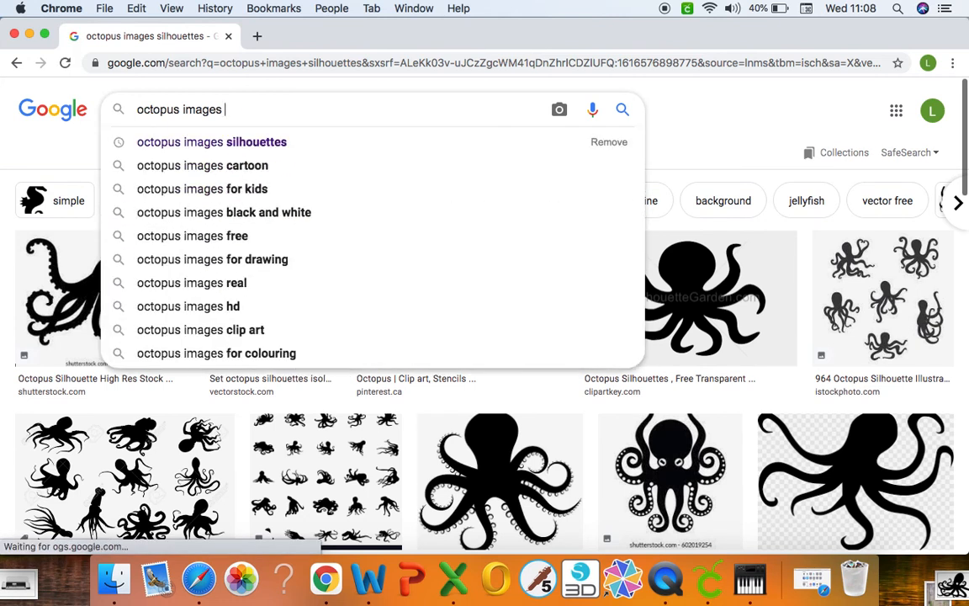
pyautogui.write('drawing')
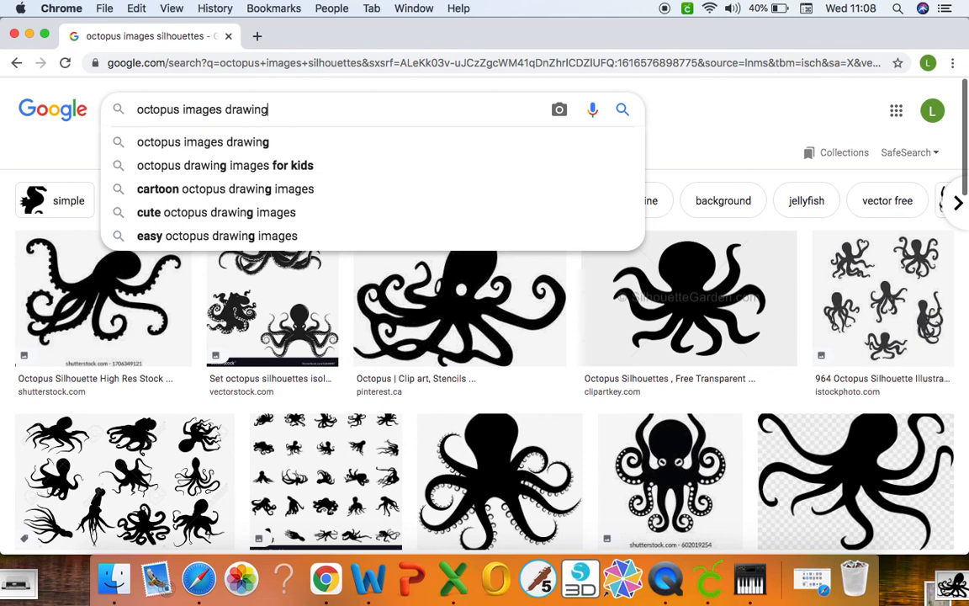
pyautogui.press('Return')
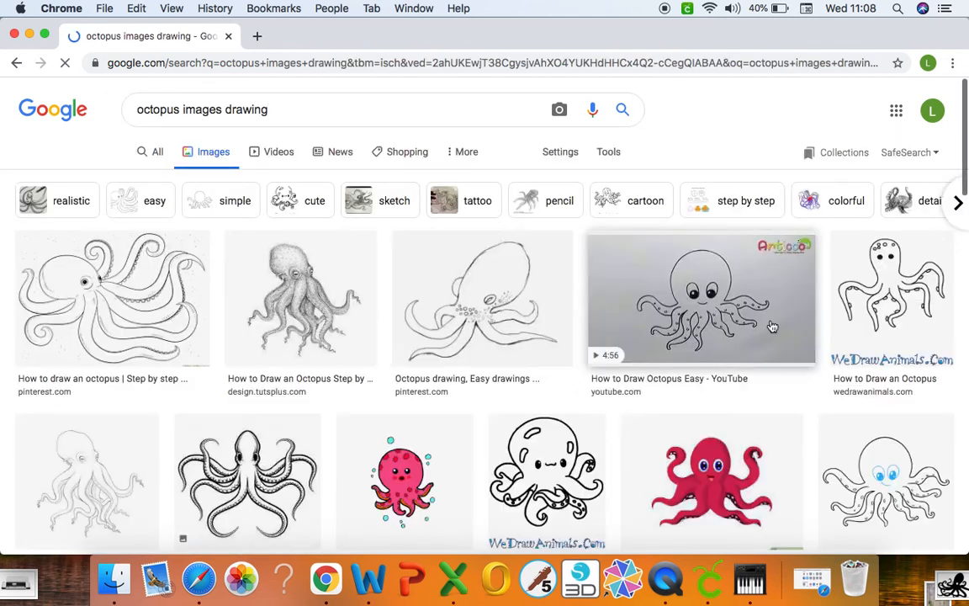
# Step: Save the shaded Design TutsPlus octopus drawing and the symmetrical black-and-white Depositphotos octopus drawing to the desktop
pyautogui.click(299, 287)
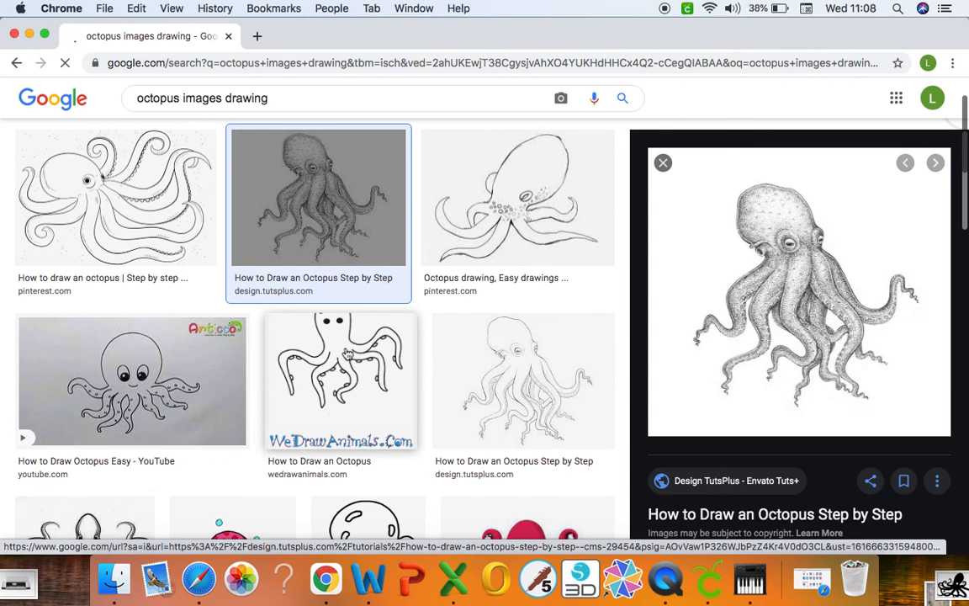
pyautogui.moveTo(807, 248); pyautogui.dragTo(924, 588)
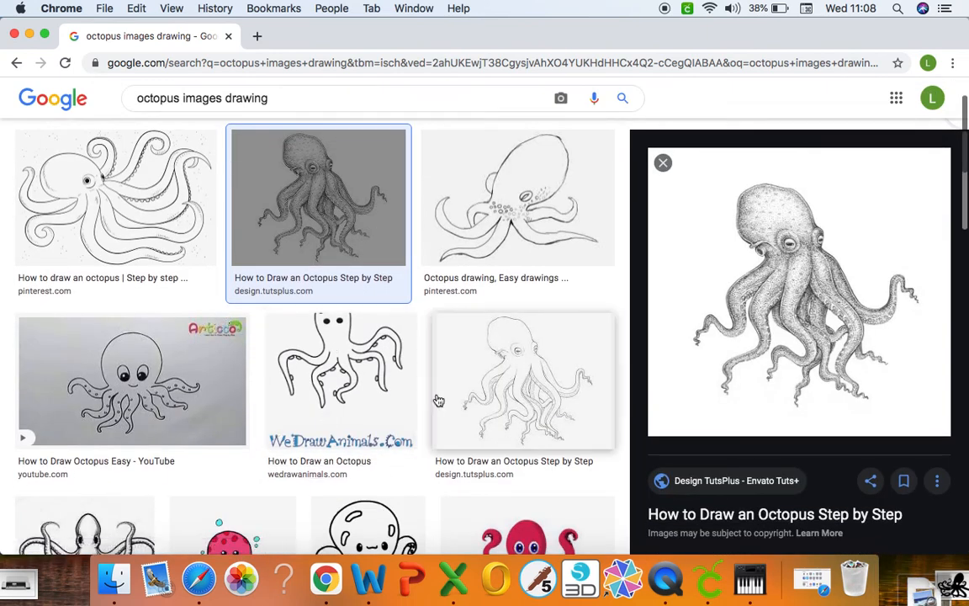
pyautogui.press('Down')
pyautogui.press('Down')
pyautogui.moveTo(88, 514); pyautogui.dragTo(119, 493)
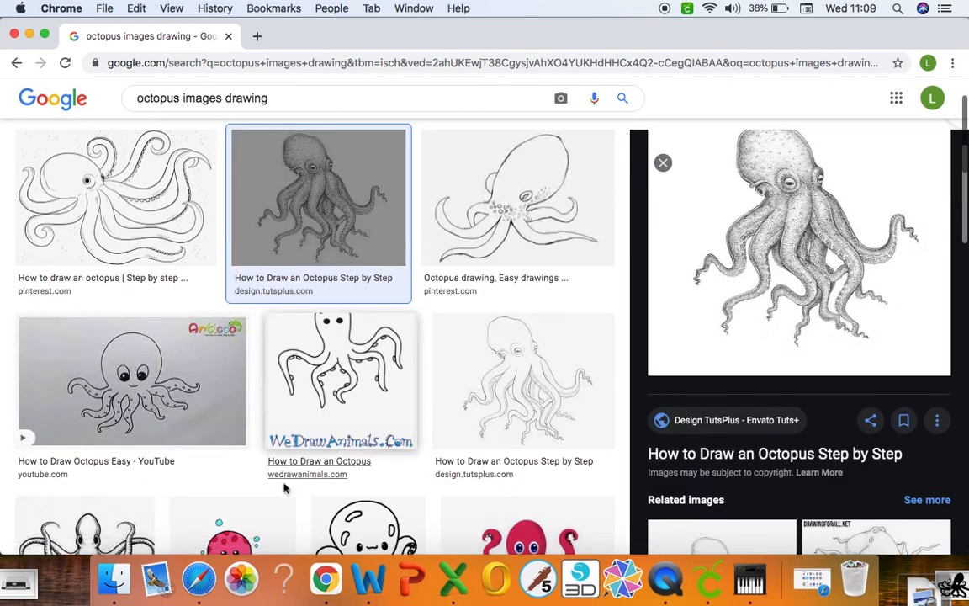
pyautogui.click(125, 526)
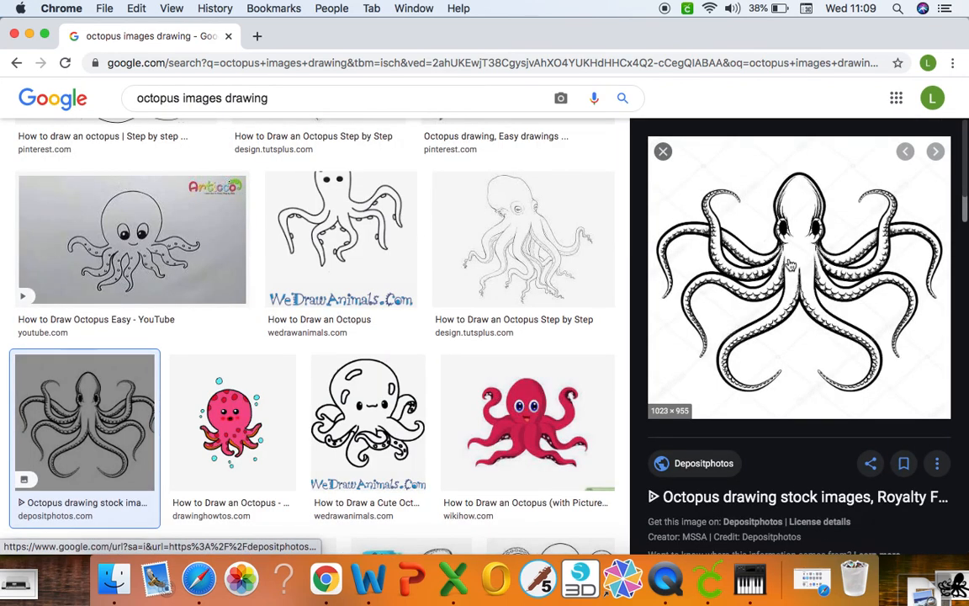
pyautogui.moveTo(790, 266); pyautogui.dragTo(959, 587)
pyautogui.scroll(-3, 538, 497)
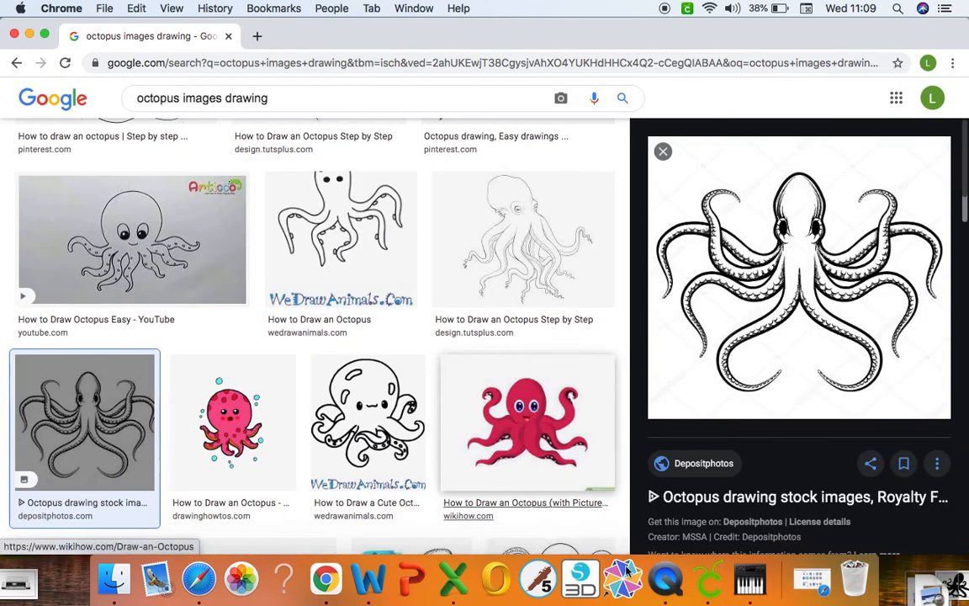
# Step: Switch to Cricut Design Space and open the Depositphotos octopus JPG from the desktop as a new image upload
pyautogui.click(703, 579)
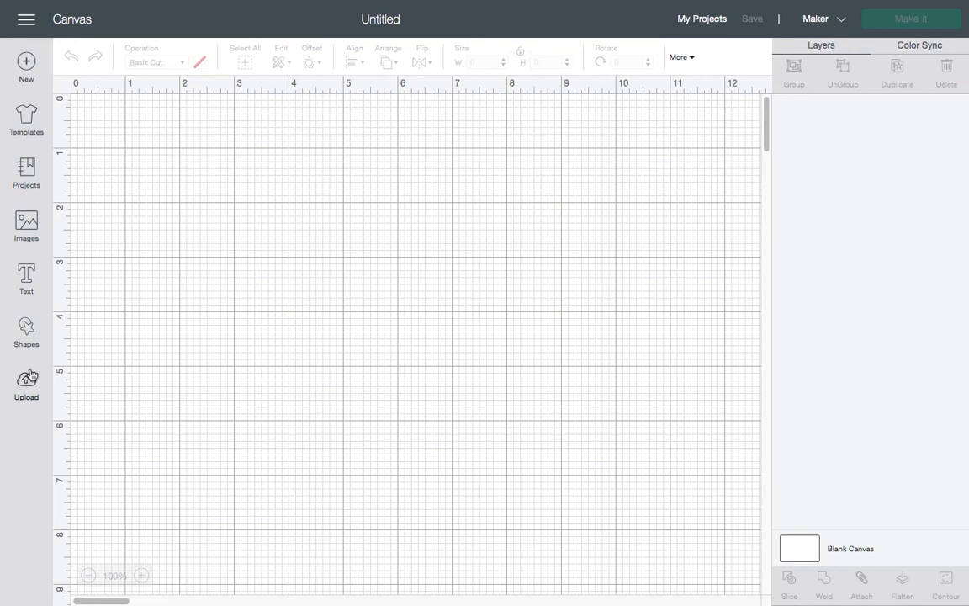
pyautogui.click(30, 376)
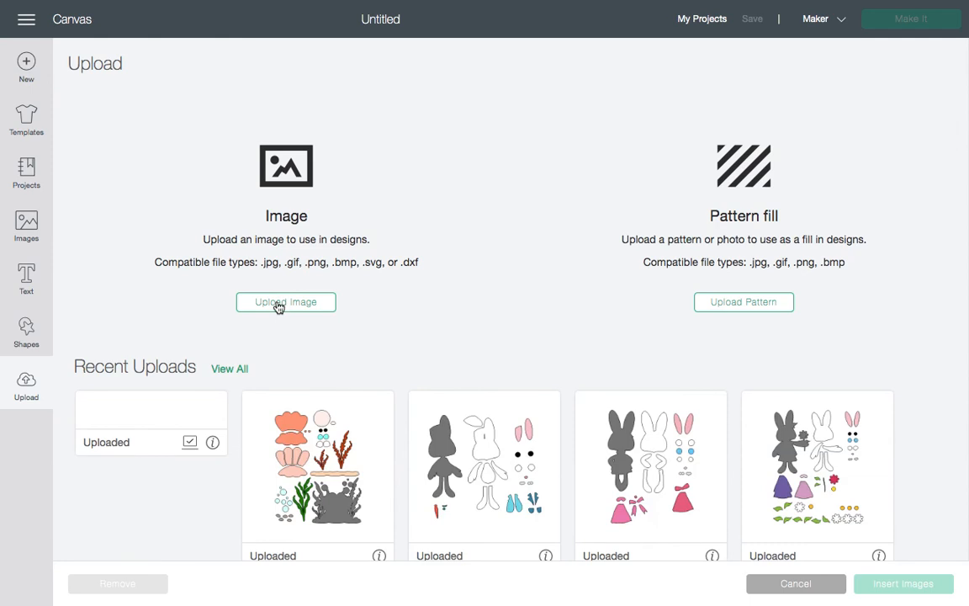
pyautogui.click(278, 305)
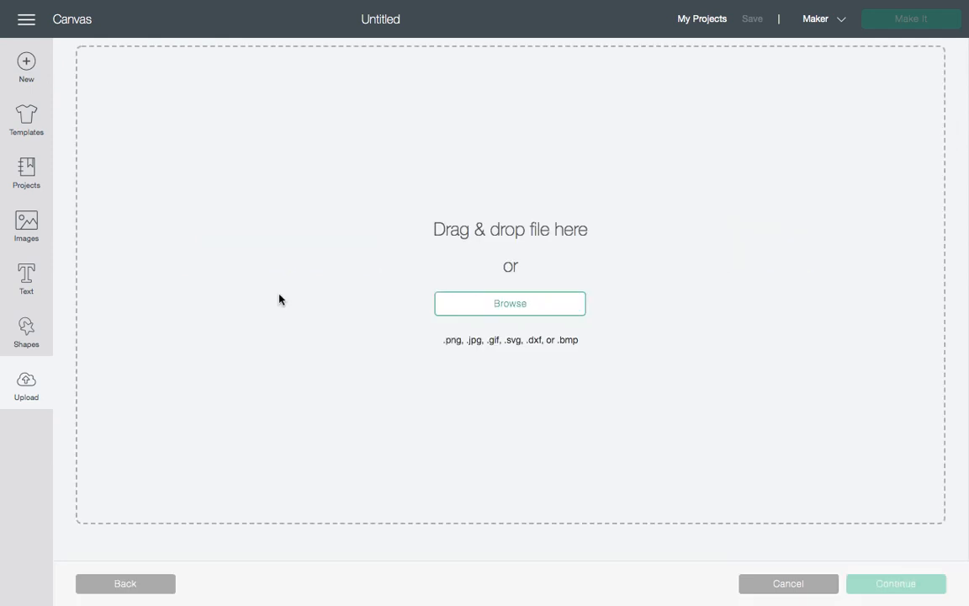
pyautogui.click(514, 313)
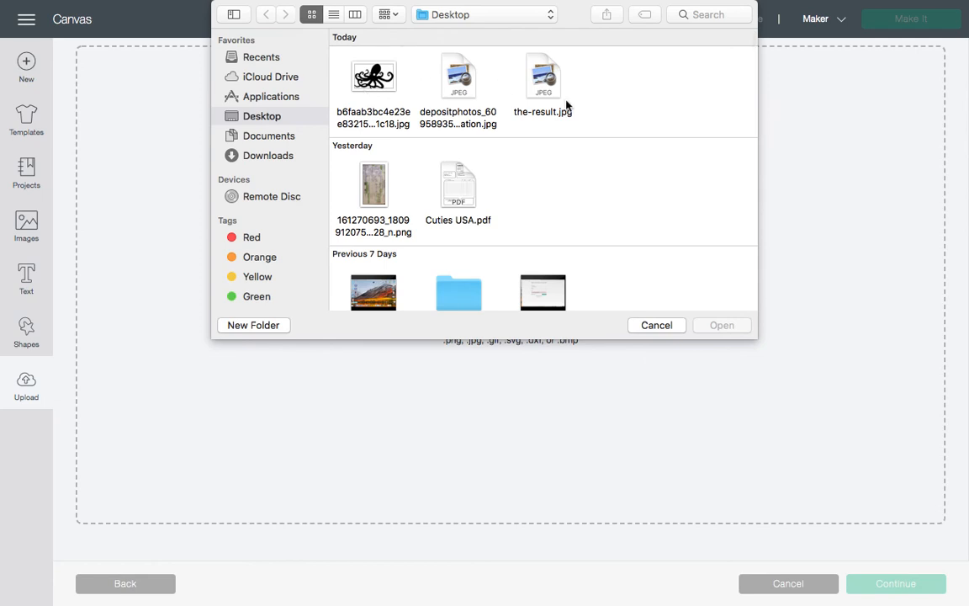
pyautogui.click(455, 82)
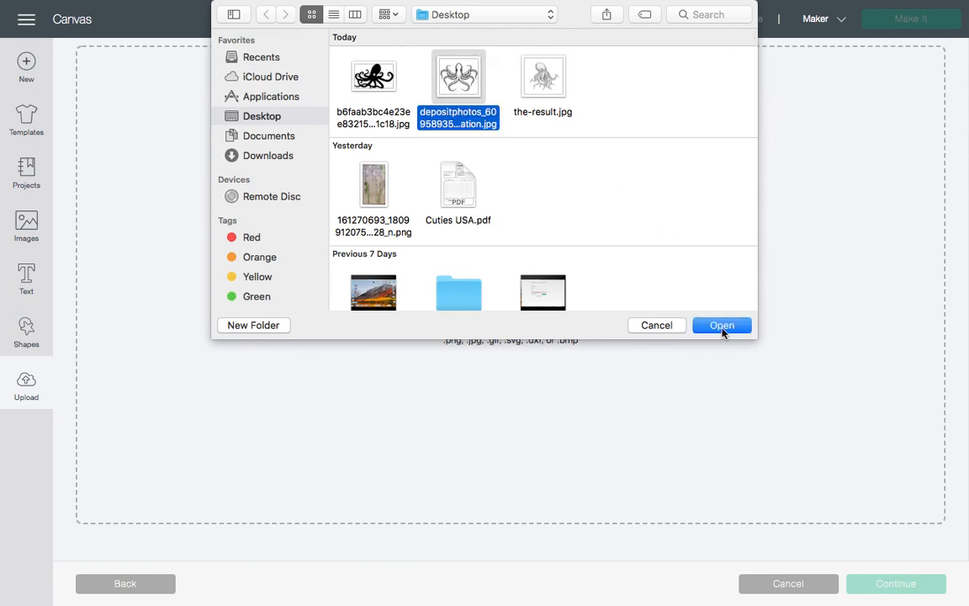
pyautogui.click(722, 328)
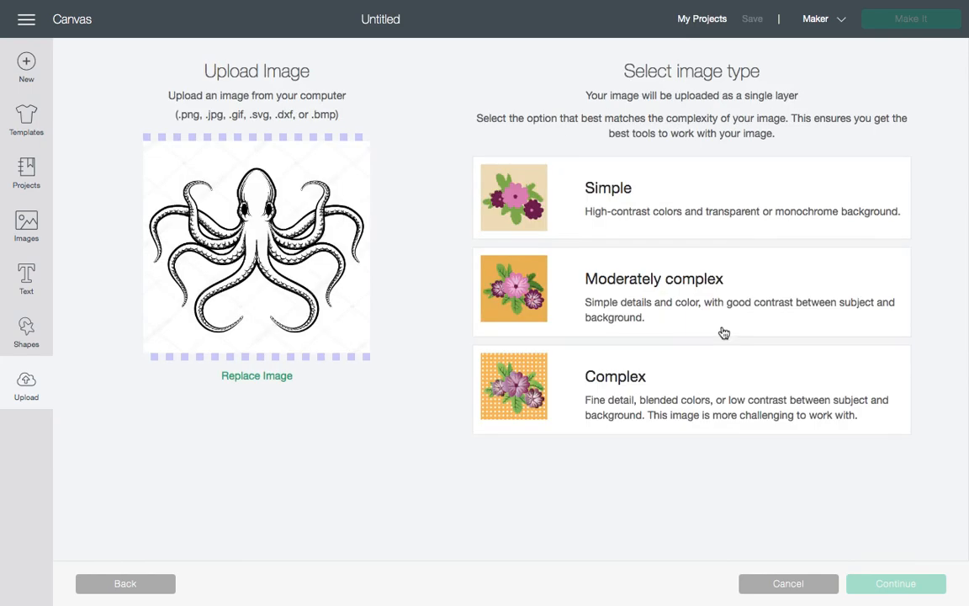
# Step: Set the image type to Complex and remove the white background around the octopus
pyautogui.click(525, 388)
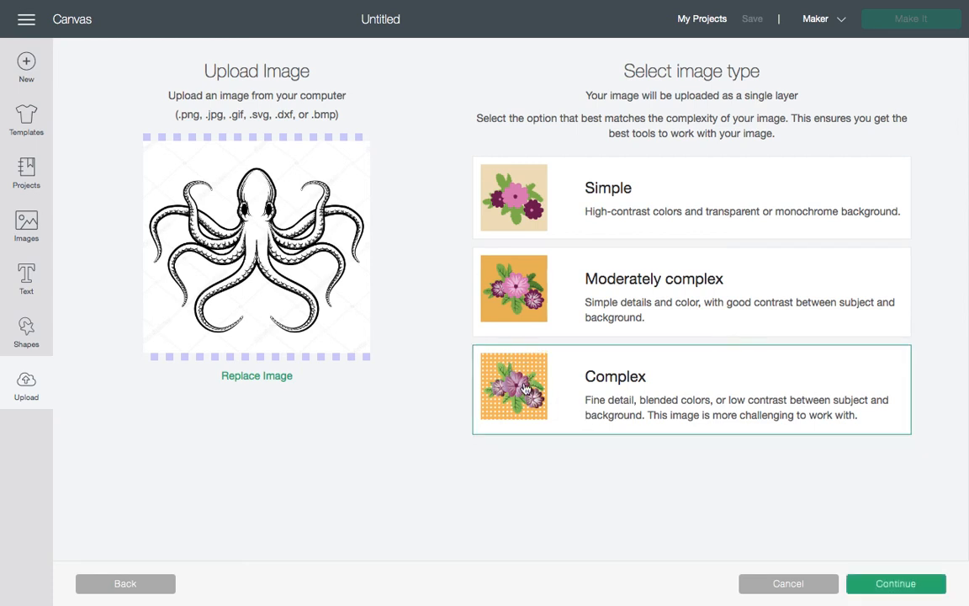
pyautogui.click(900, 587)
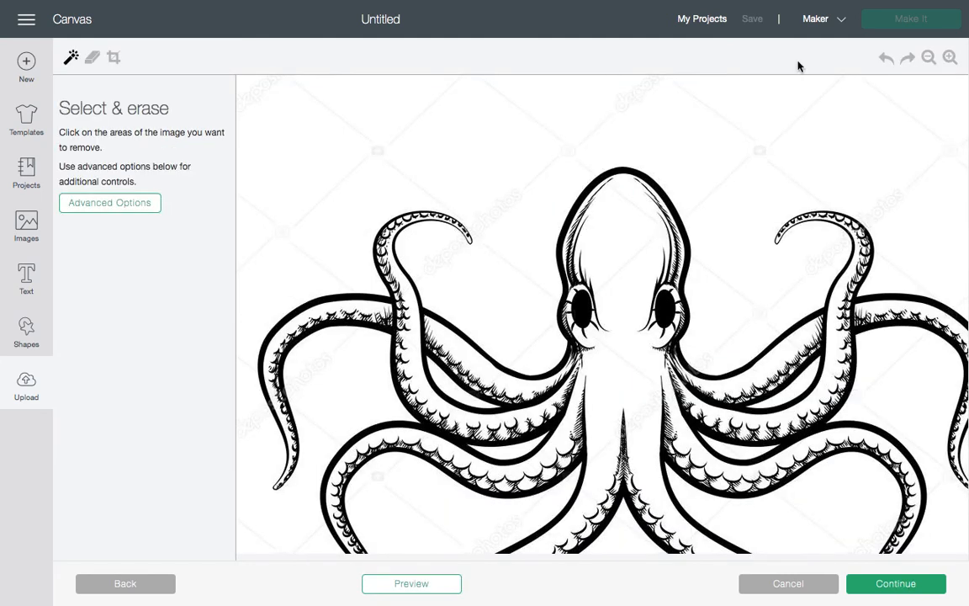
pyautogui.click(929, 57)
pyautogui.click(929, 57)
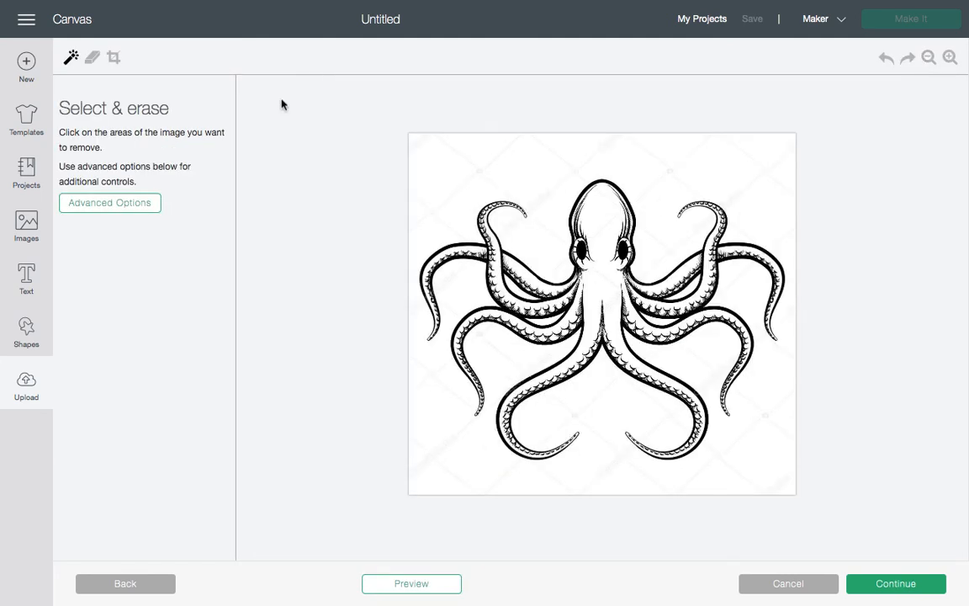
pyautogui.click(535, 167)
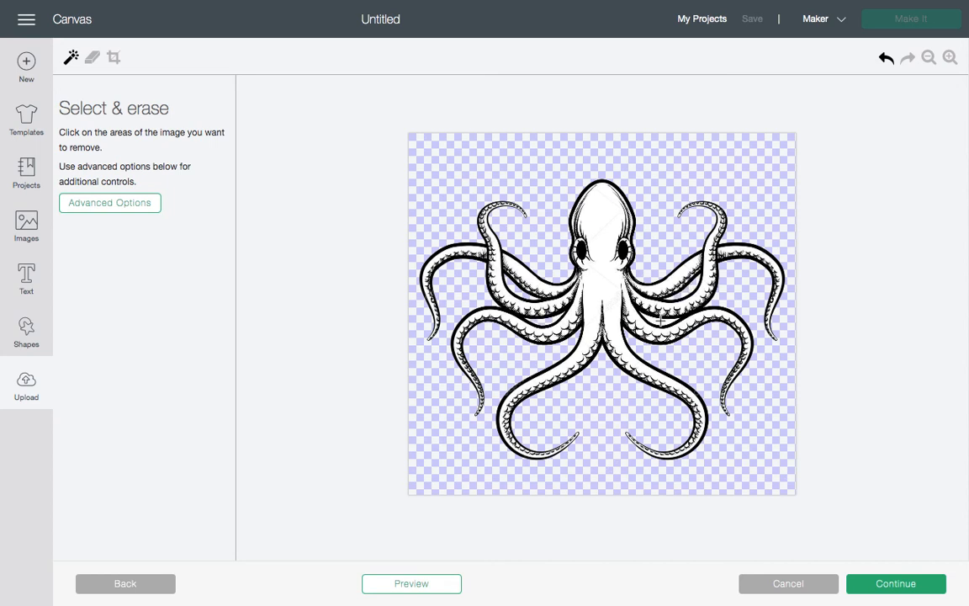
# Step: Preview the octopus cut silhouette and examine the advanced color reduction and color tolerance options
pyautogui.click(432, 588)
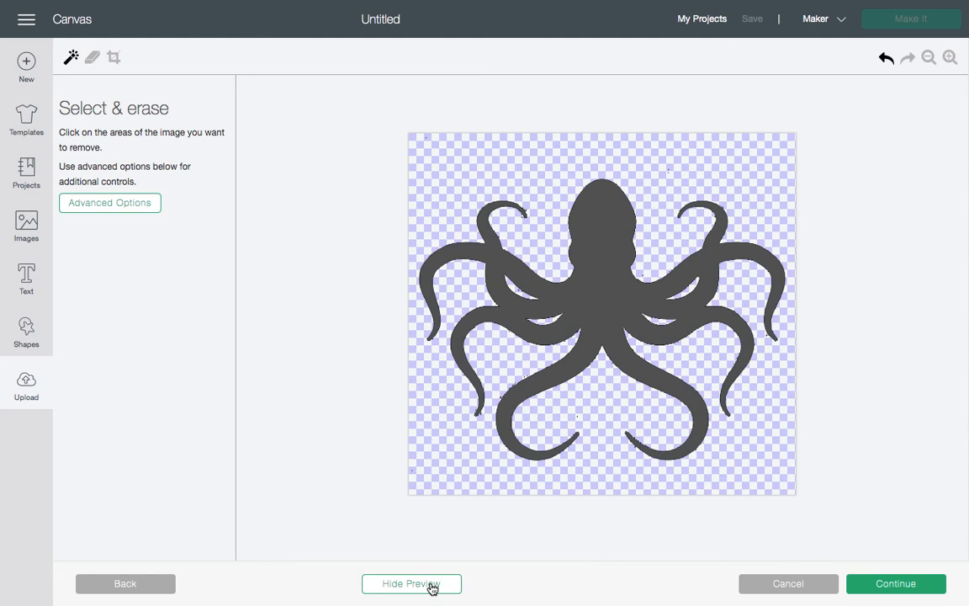
pyautogui.click(137, 202)
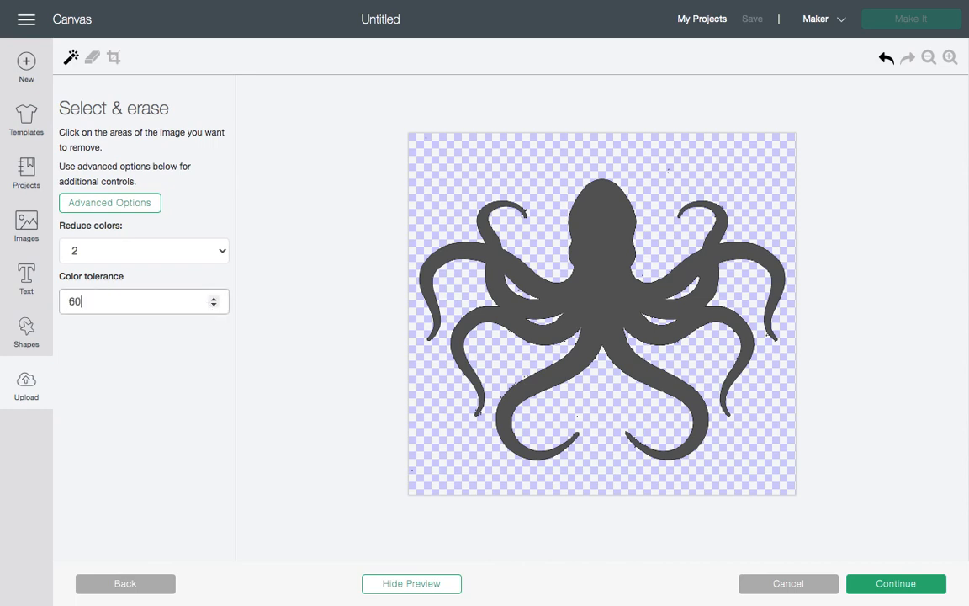
pyautogui.click(412, 587)
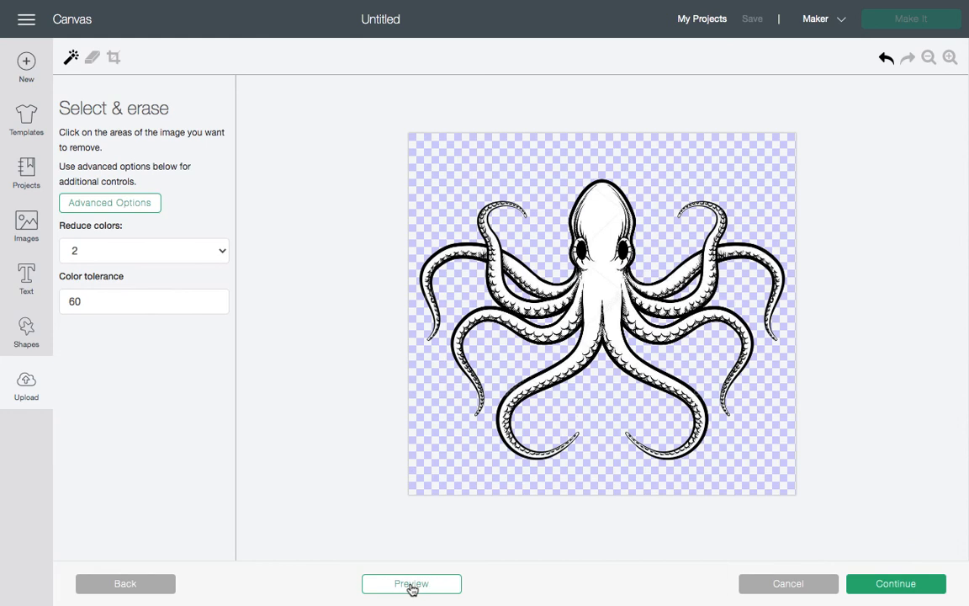
pyautogui.click(411, 587)
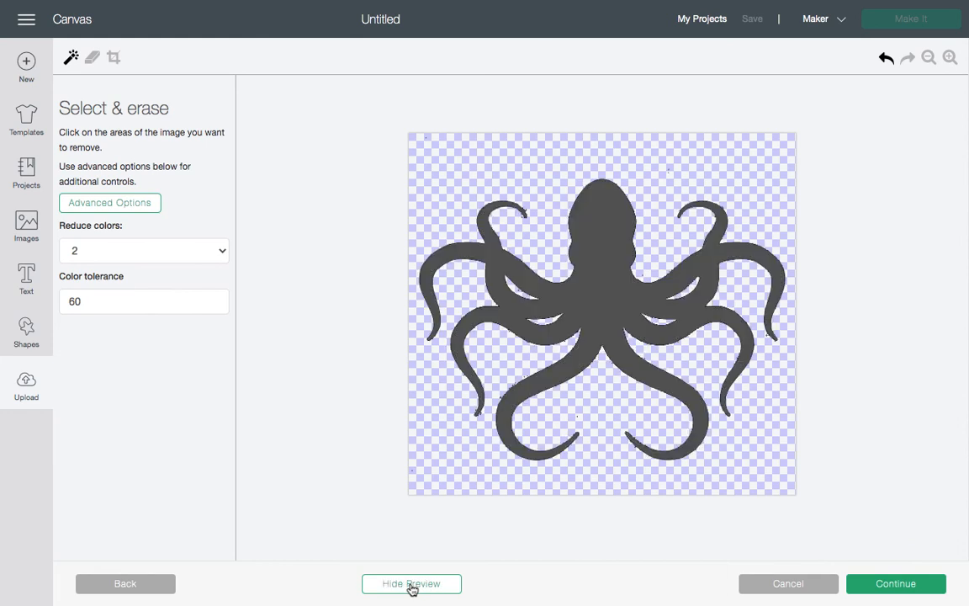
# Step: Erase stray specks by the octopus's upper-left tentacle tip and between its lower tentacles, checking against the cut preview
pyautogui.click(93, 57)
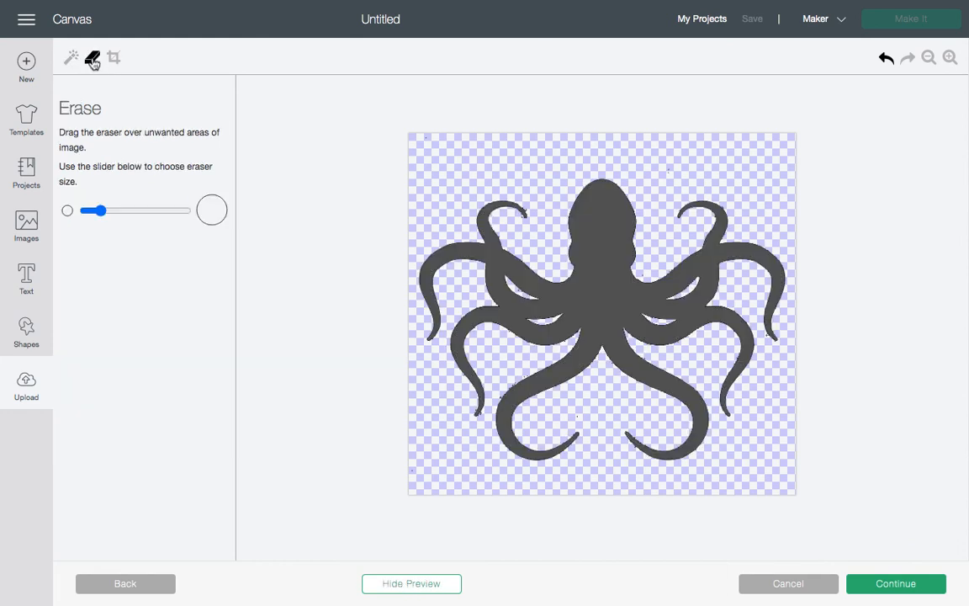
pyautogui.click(528, 208)
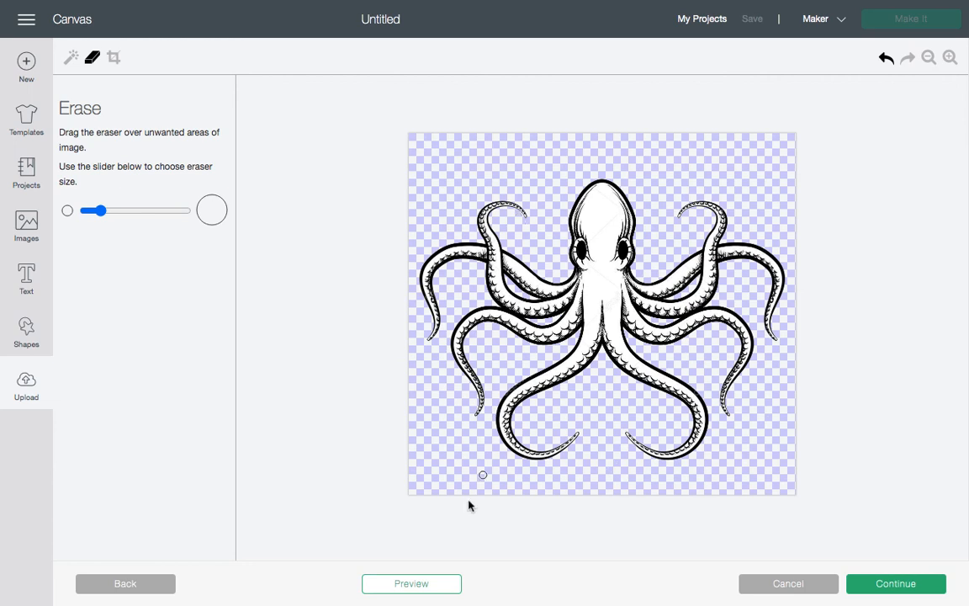
pyautogui.click(423, 586)
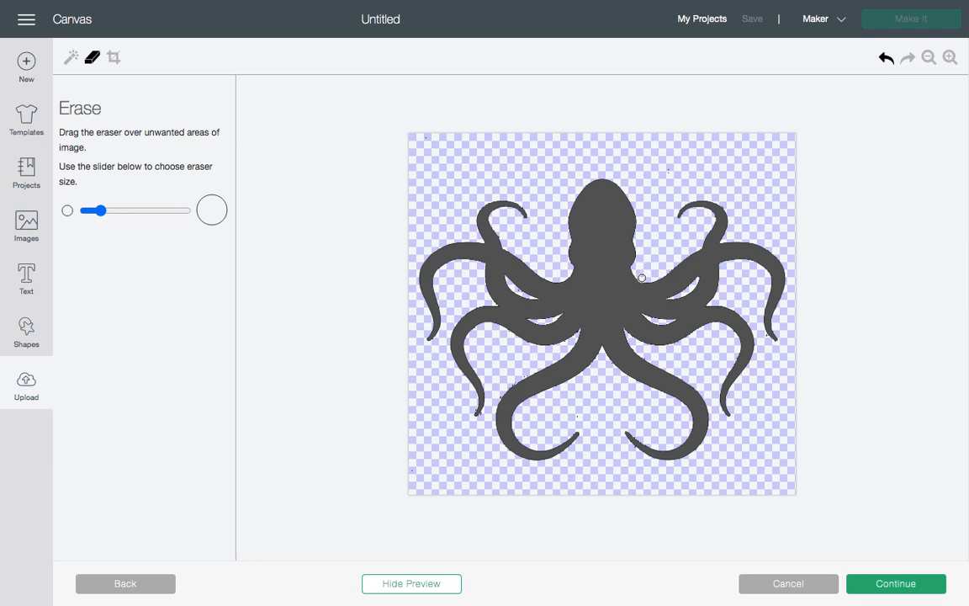
pyautogui.click(412, 583)
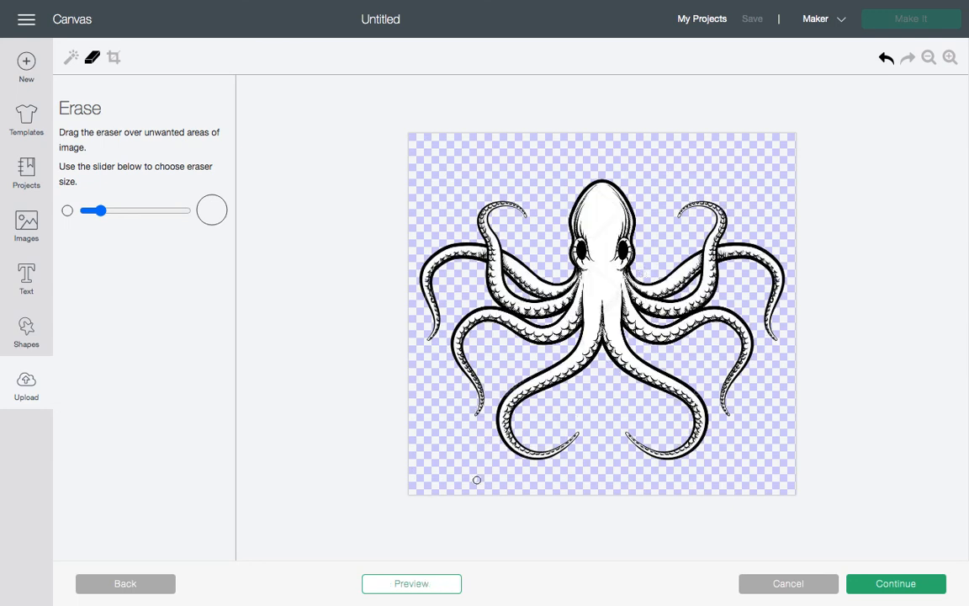
pyautogui.click(435, 586)
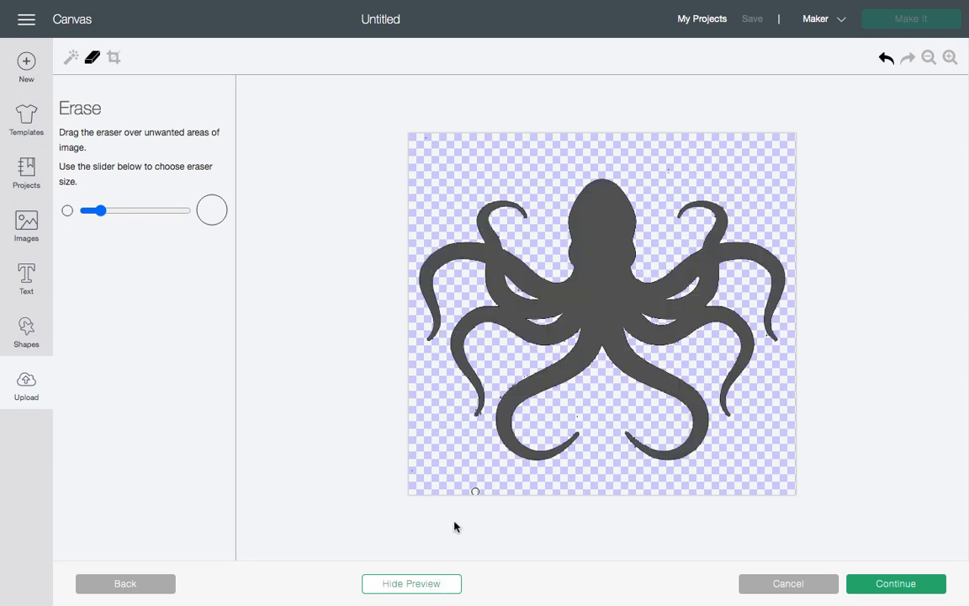
pyautogui.click(577, 415)
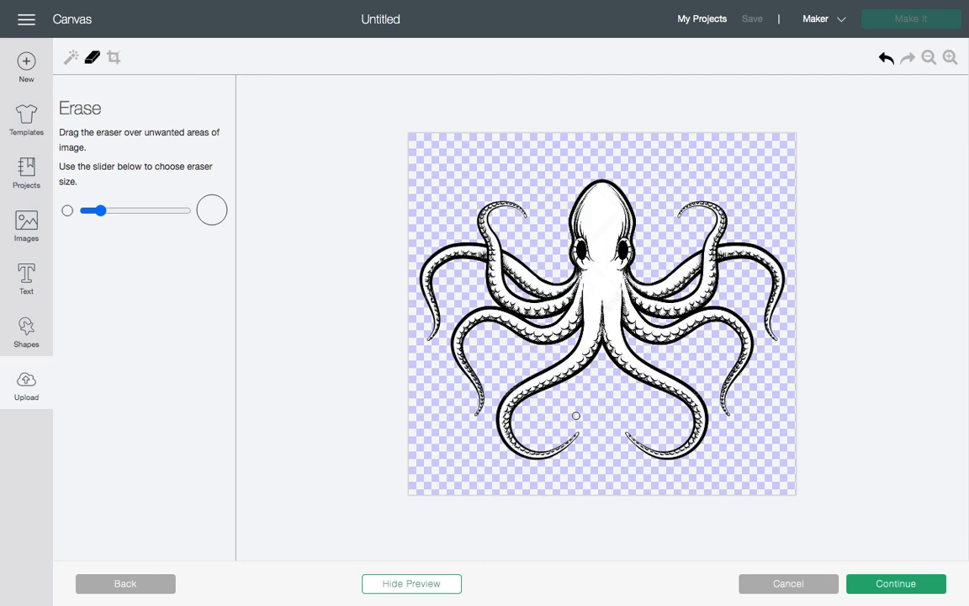
# Step: Upload the cleaned octopus as a Print Then Cut image named print Octopus
pyautogui.click(897, 586)
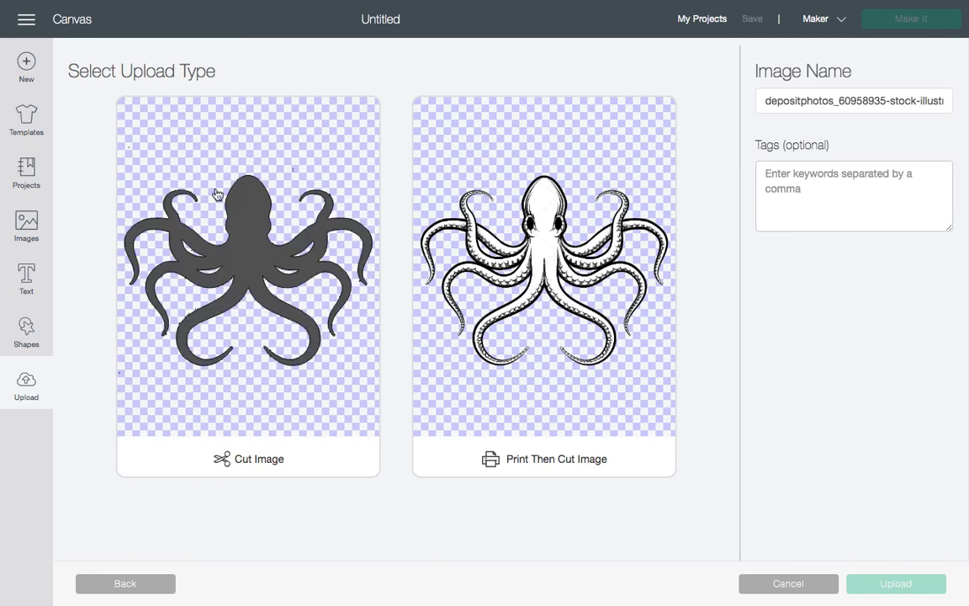
pyautogui.click(643, 395)
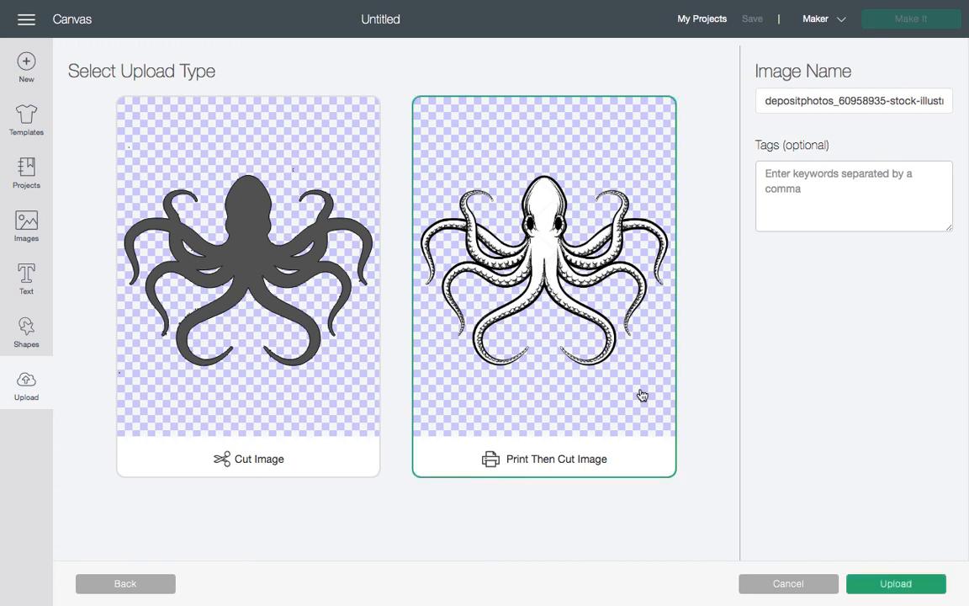
pyautogui.moveTo(764, 103); pyautogui.dragTo(967, 124)
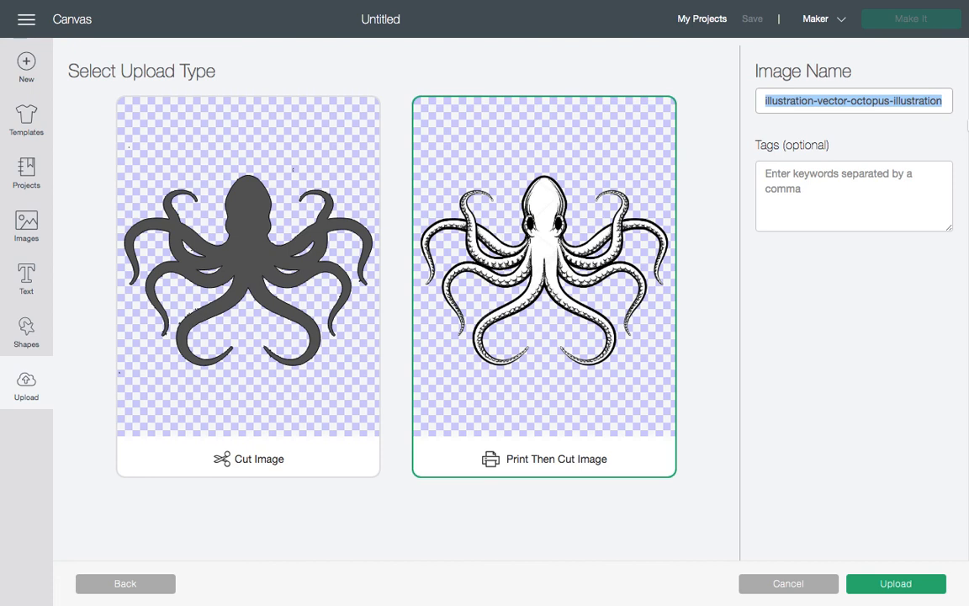
pyautogui.write('print Octopus')
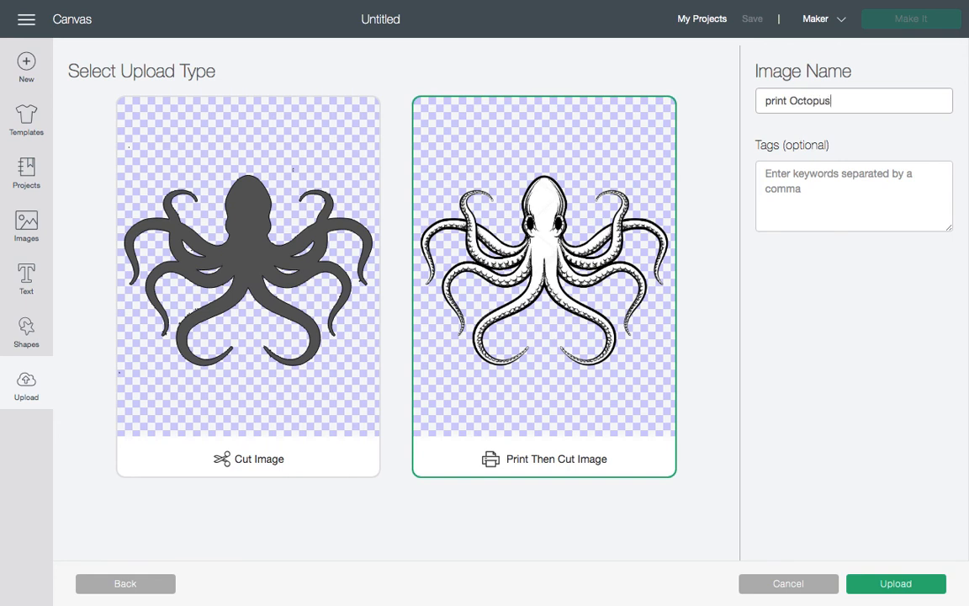
pyautogui.click(892, 583)
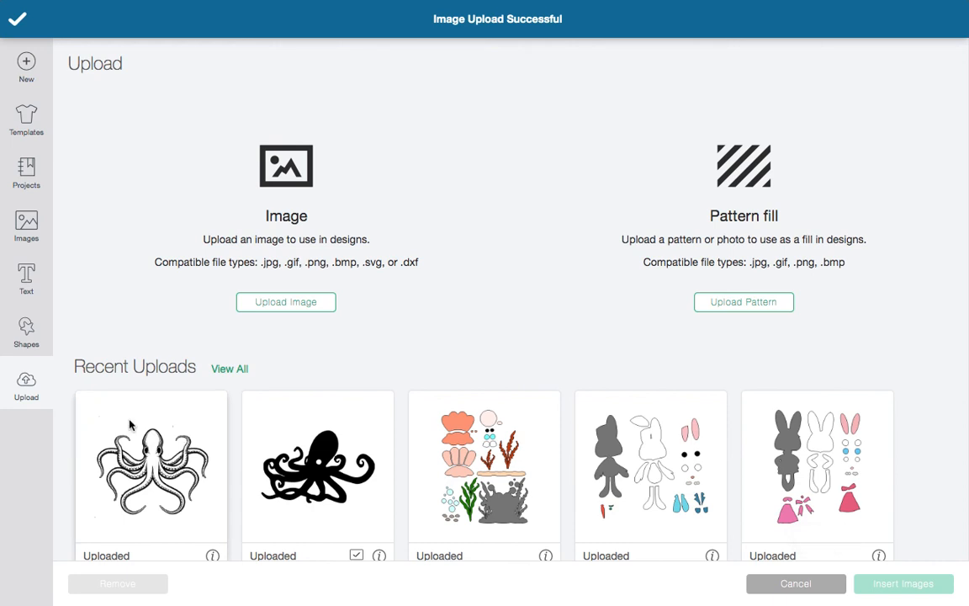
# Step: Insert the newly uploaded octopus on the canvas and move it to about 0.5 inch from both ruler origins
pyautogui.click(130, 425)
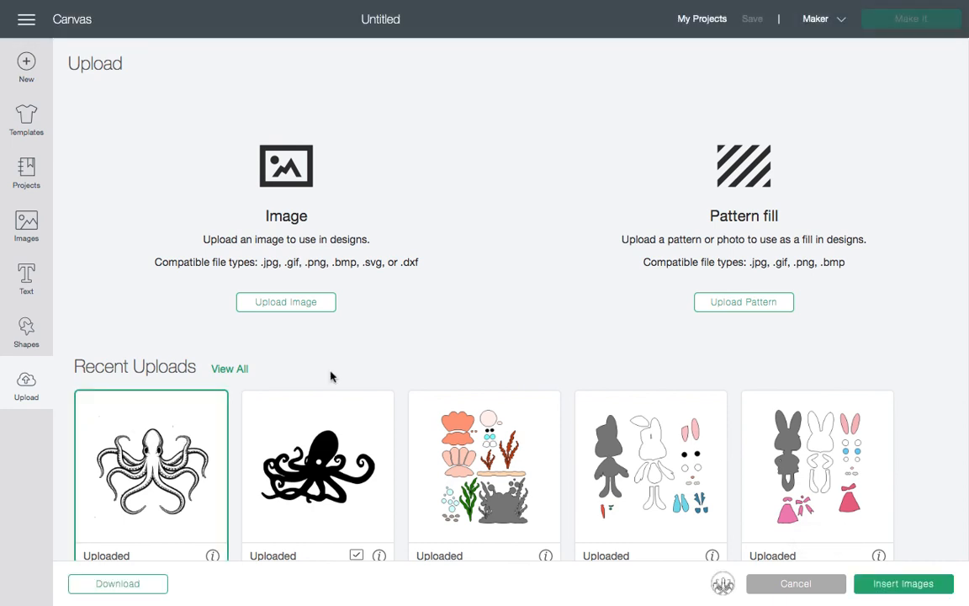
pyautogui.click(904, 583)
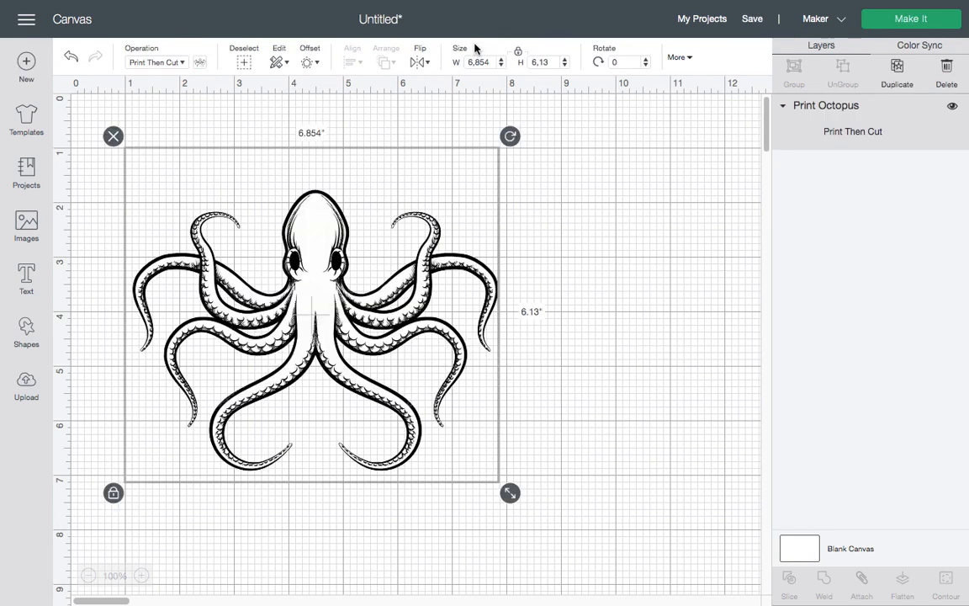
pyautogui.moveTo(308, 276)
pyautogui.mouseDown()
pyautogui.moveTo(293, 227)
pyautogui.moveTo(283, 239)
pyautogui.moveTo(314, 281)
pyautogui.mouseUp()
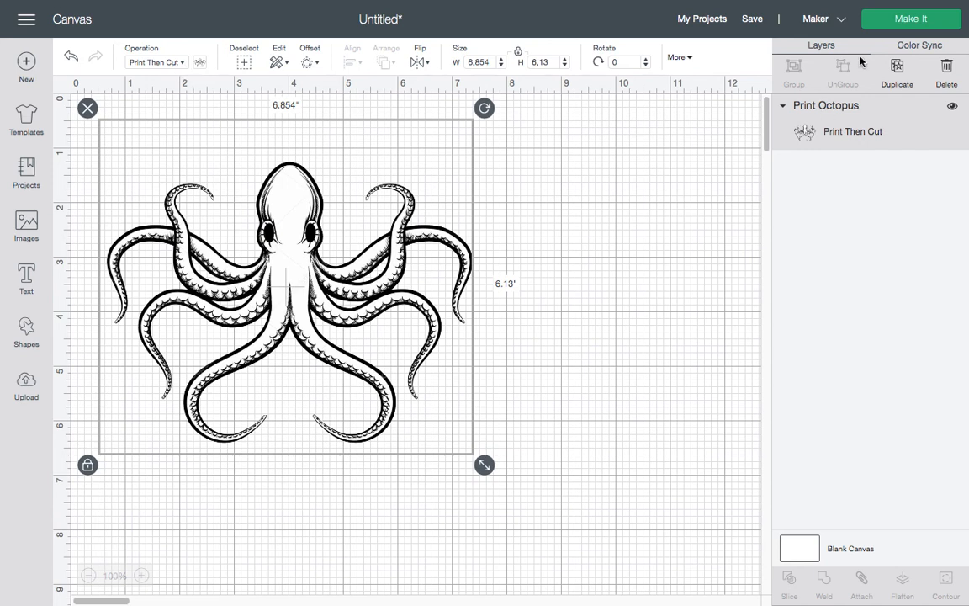
# Step: Preview the Print Then Cut octopus on the mat and cancel back to the canvas
pyautogui.click(910, 18)
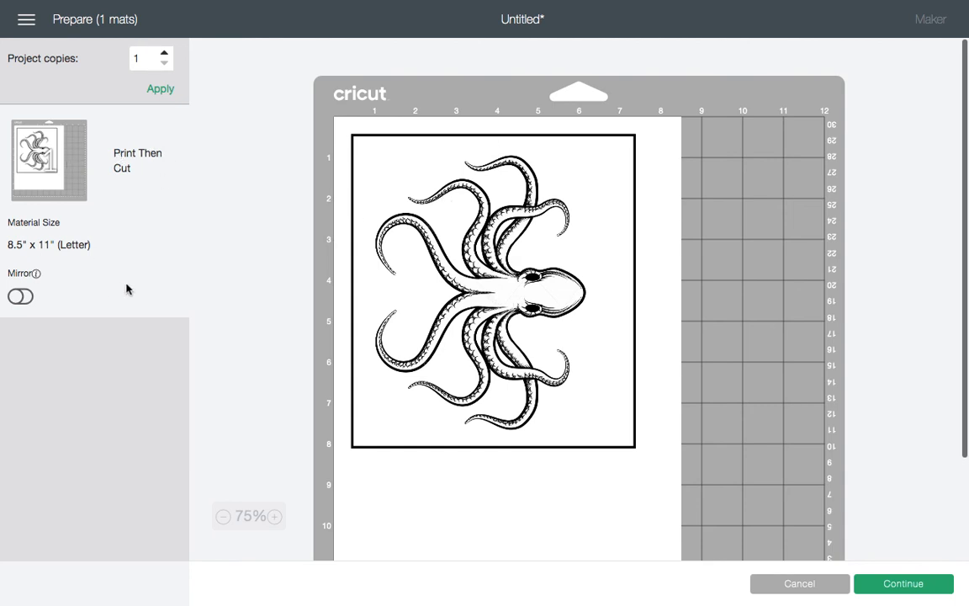
pyautogui.click(799, 583)
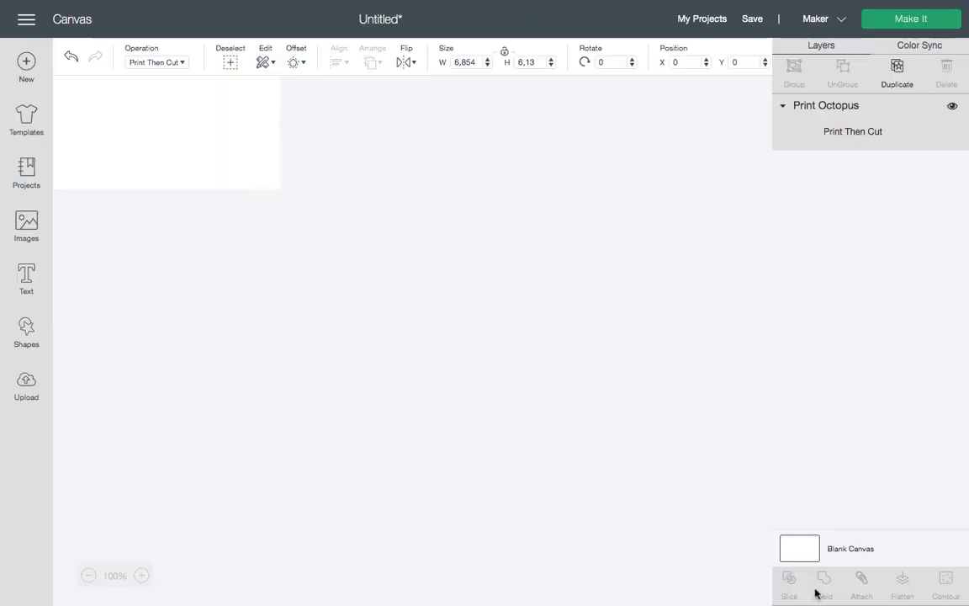